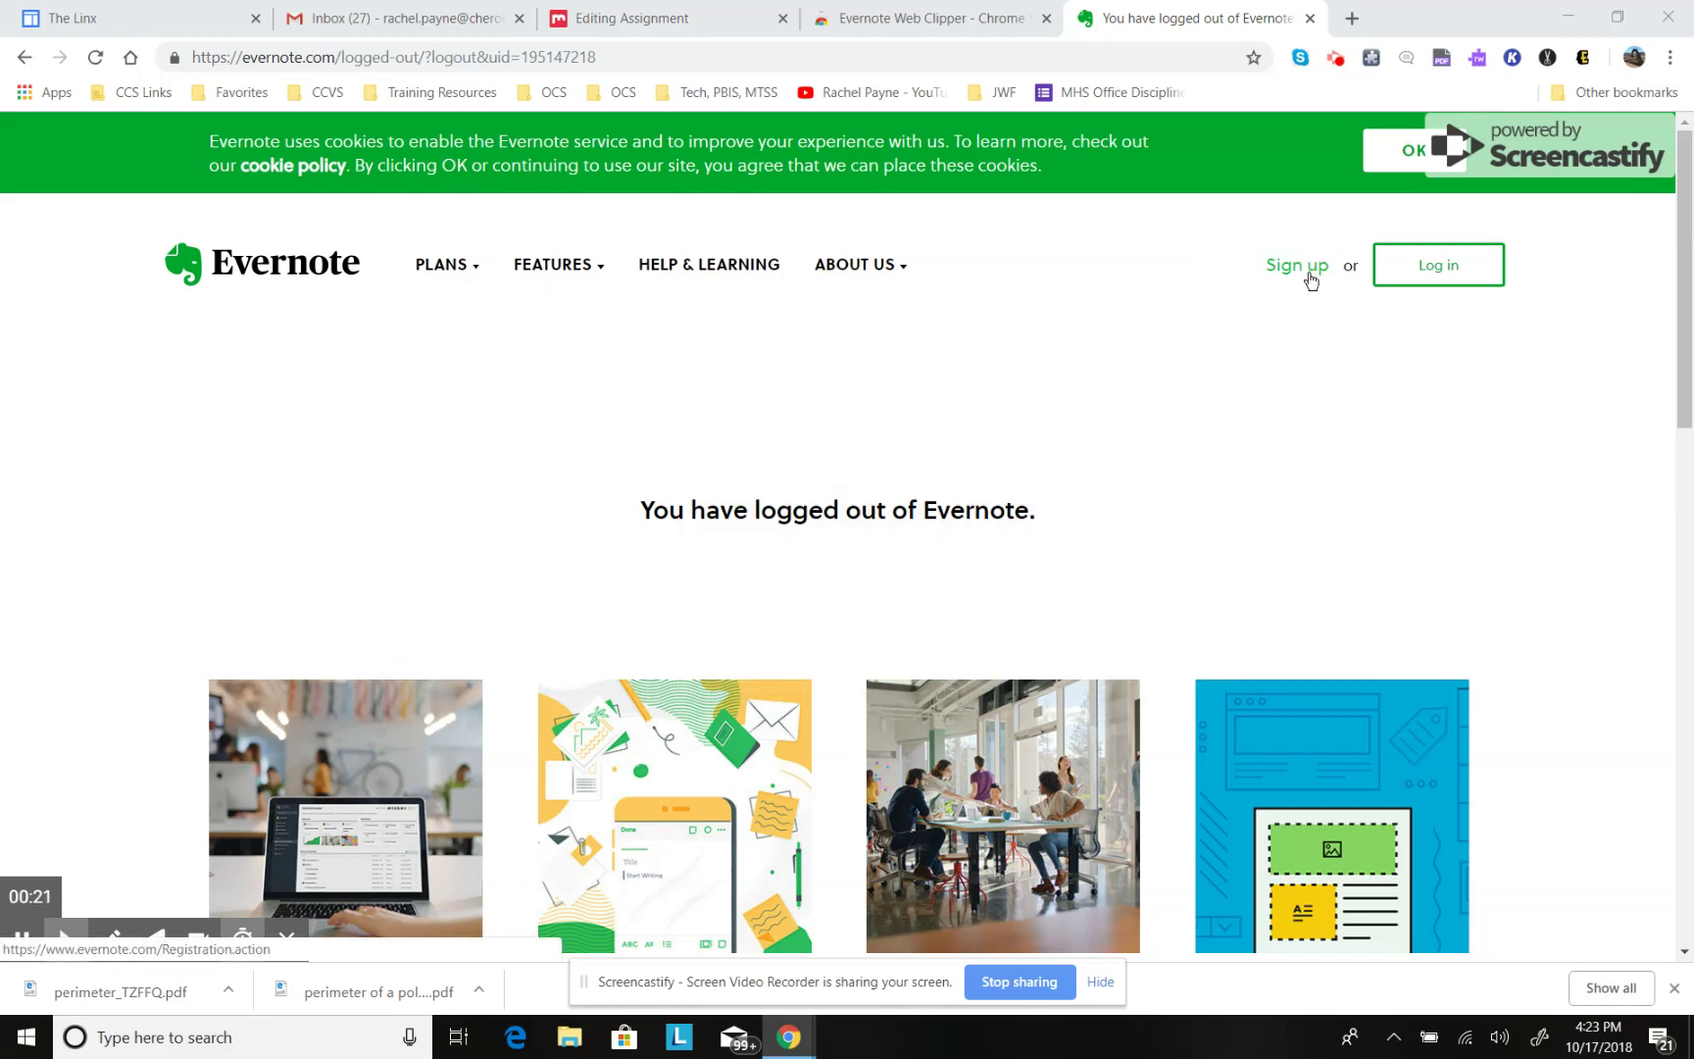
- Sign up for an Evernote account using the existing Google account
left_click(1311, 279)
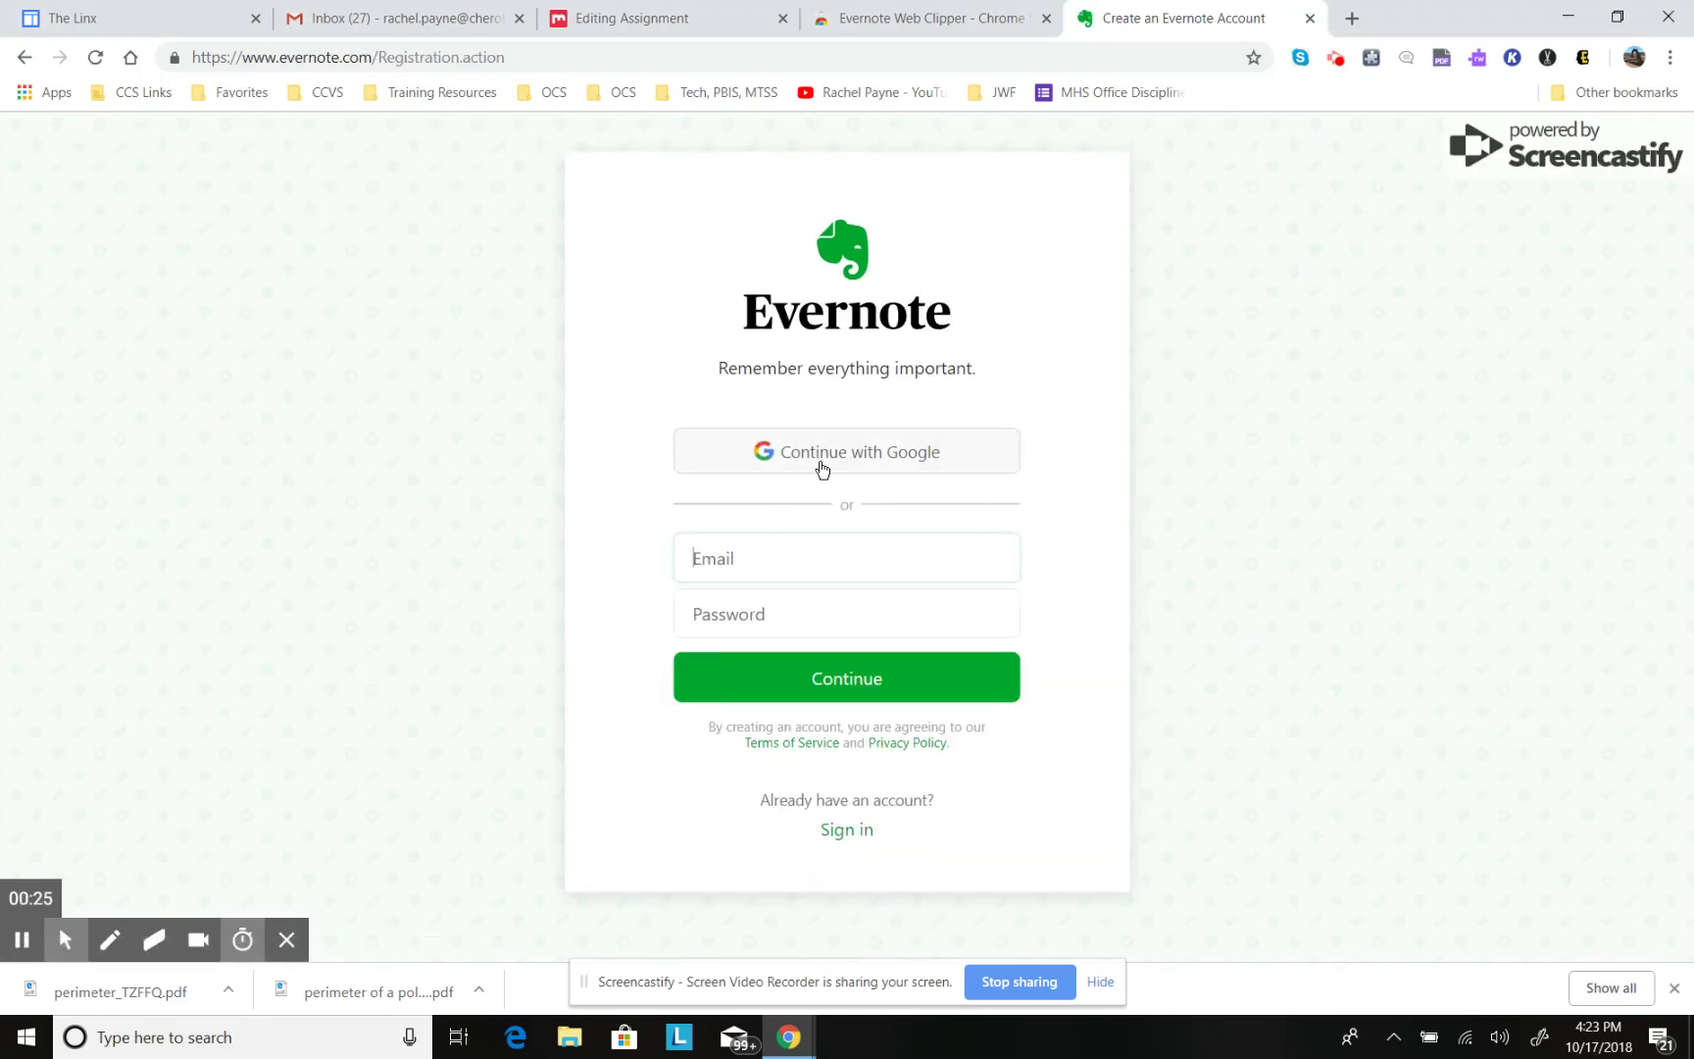
left_click(834, 468)
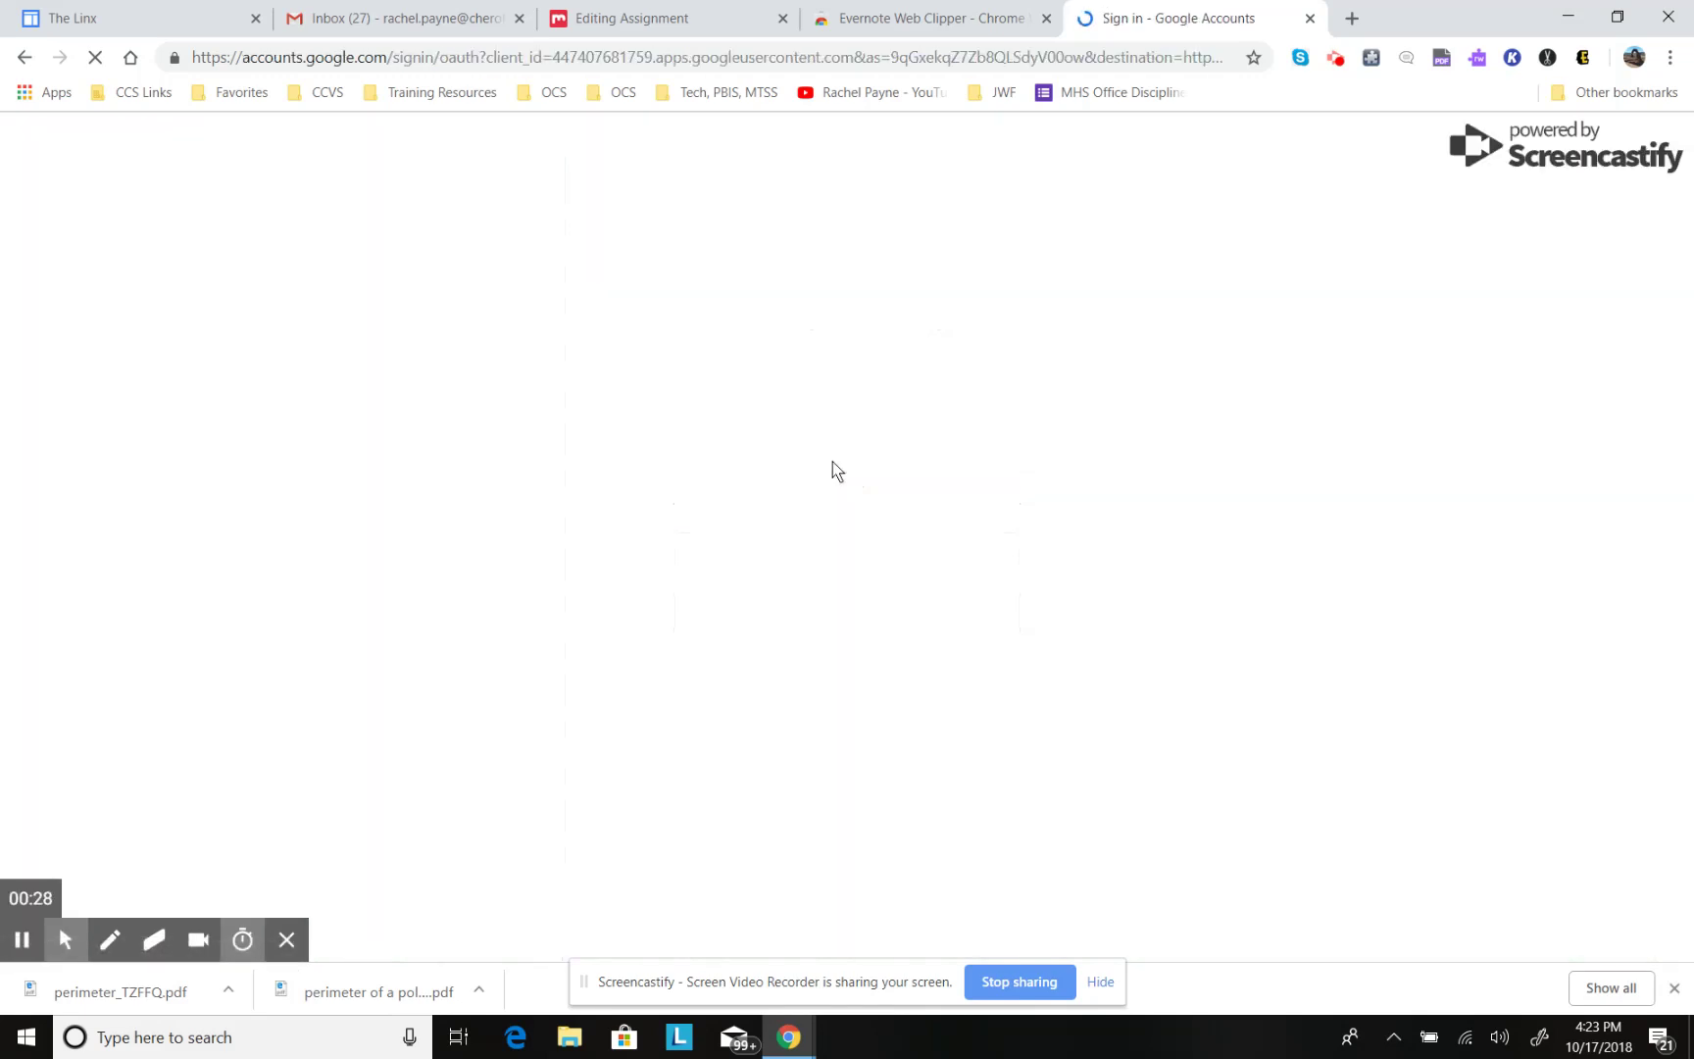
left_click(737, 388)
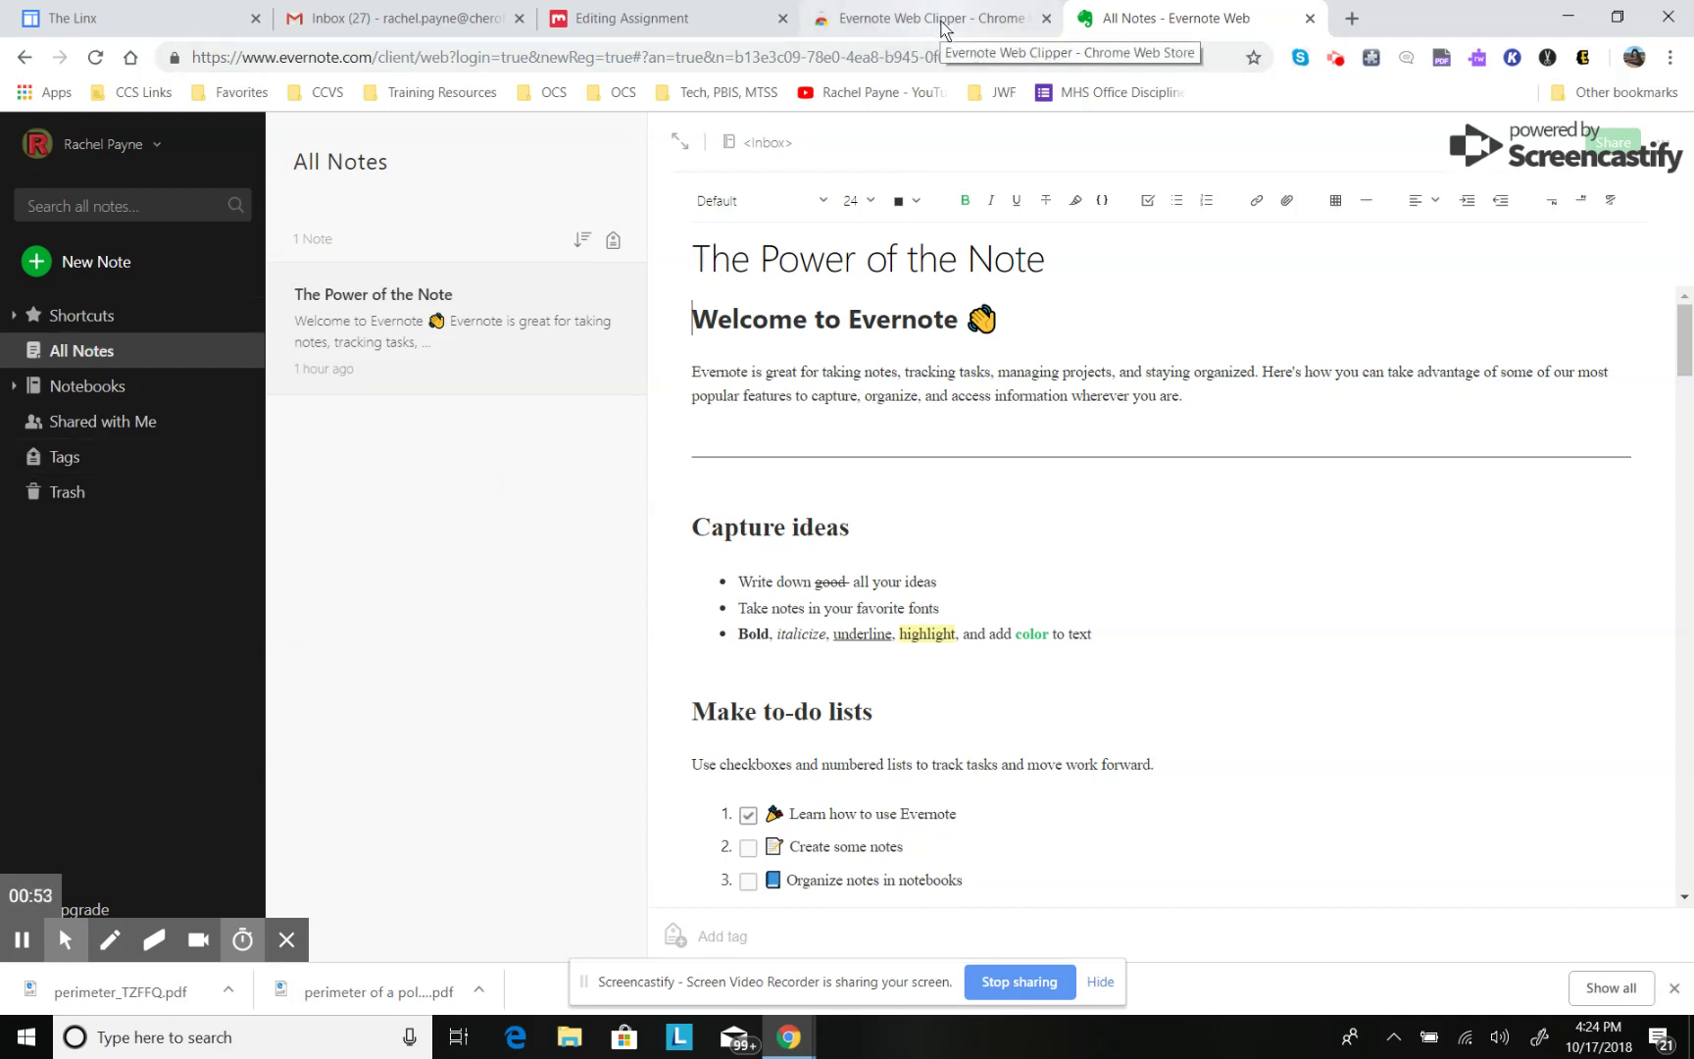
- Install the Evernote Web Clipper extension from the Chrome Web Store and view its quick start page
left_click(942, 24)
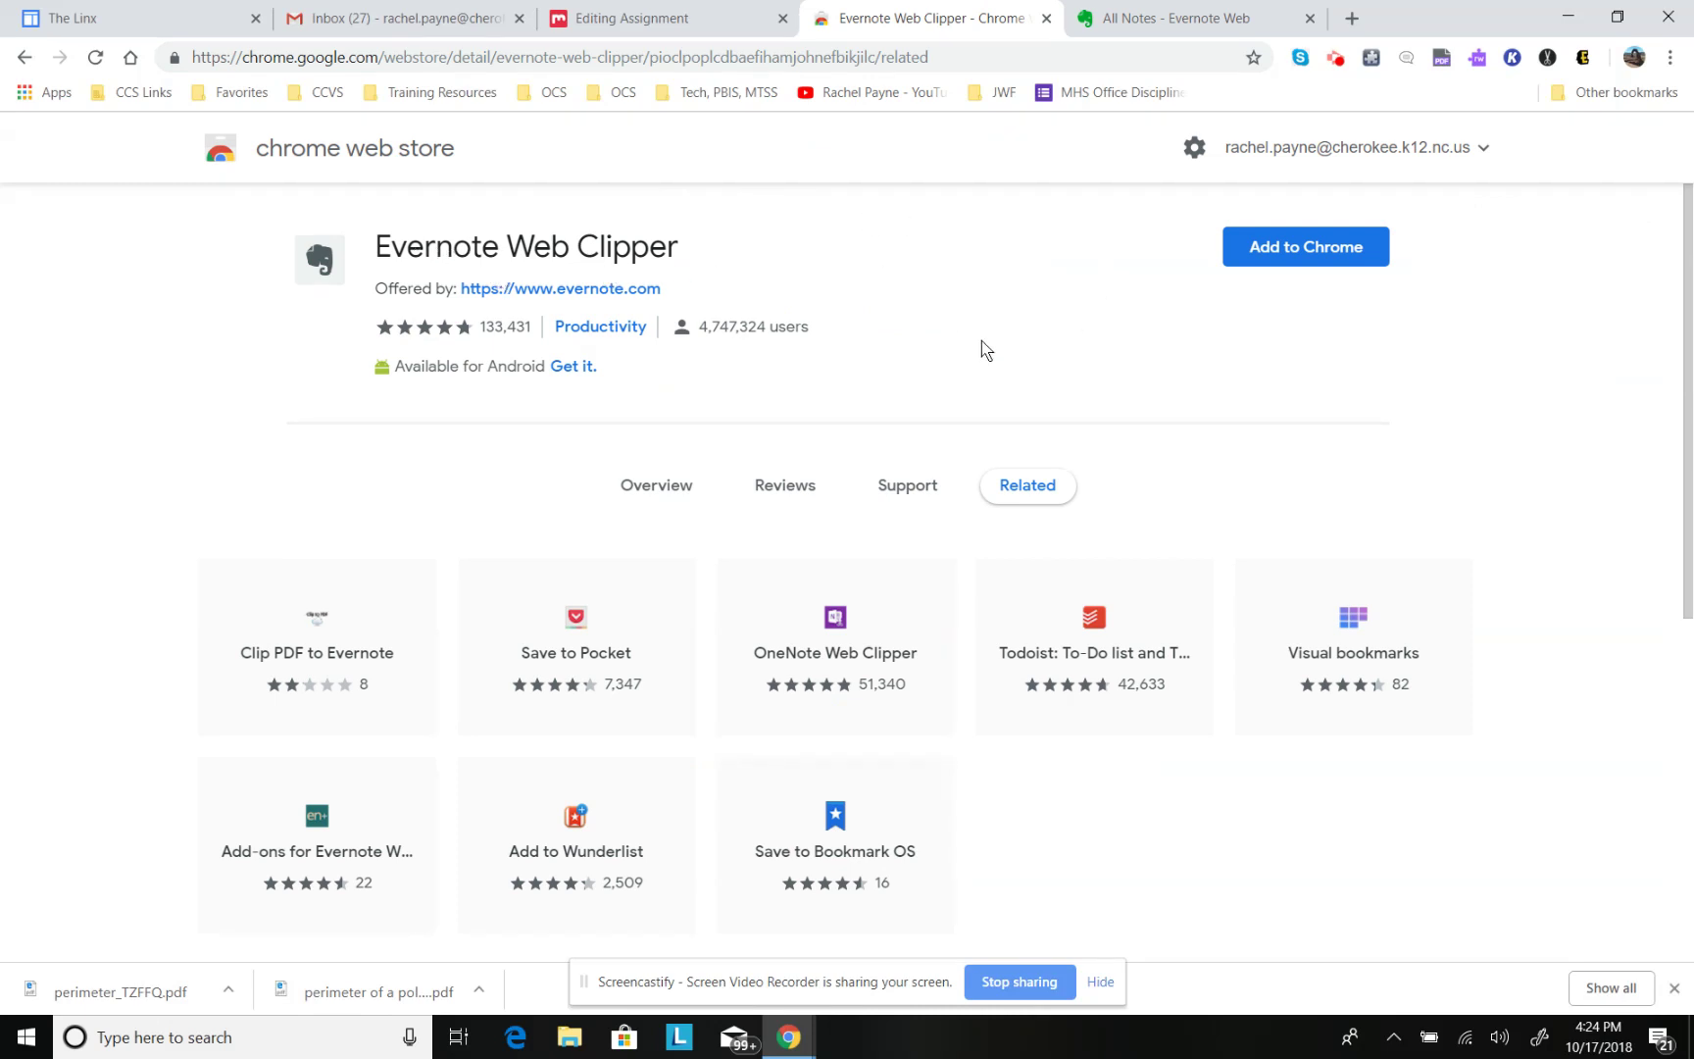
left_click(1301, 258)
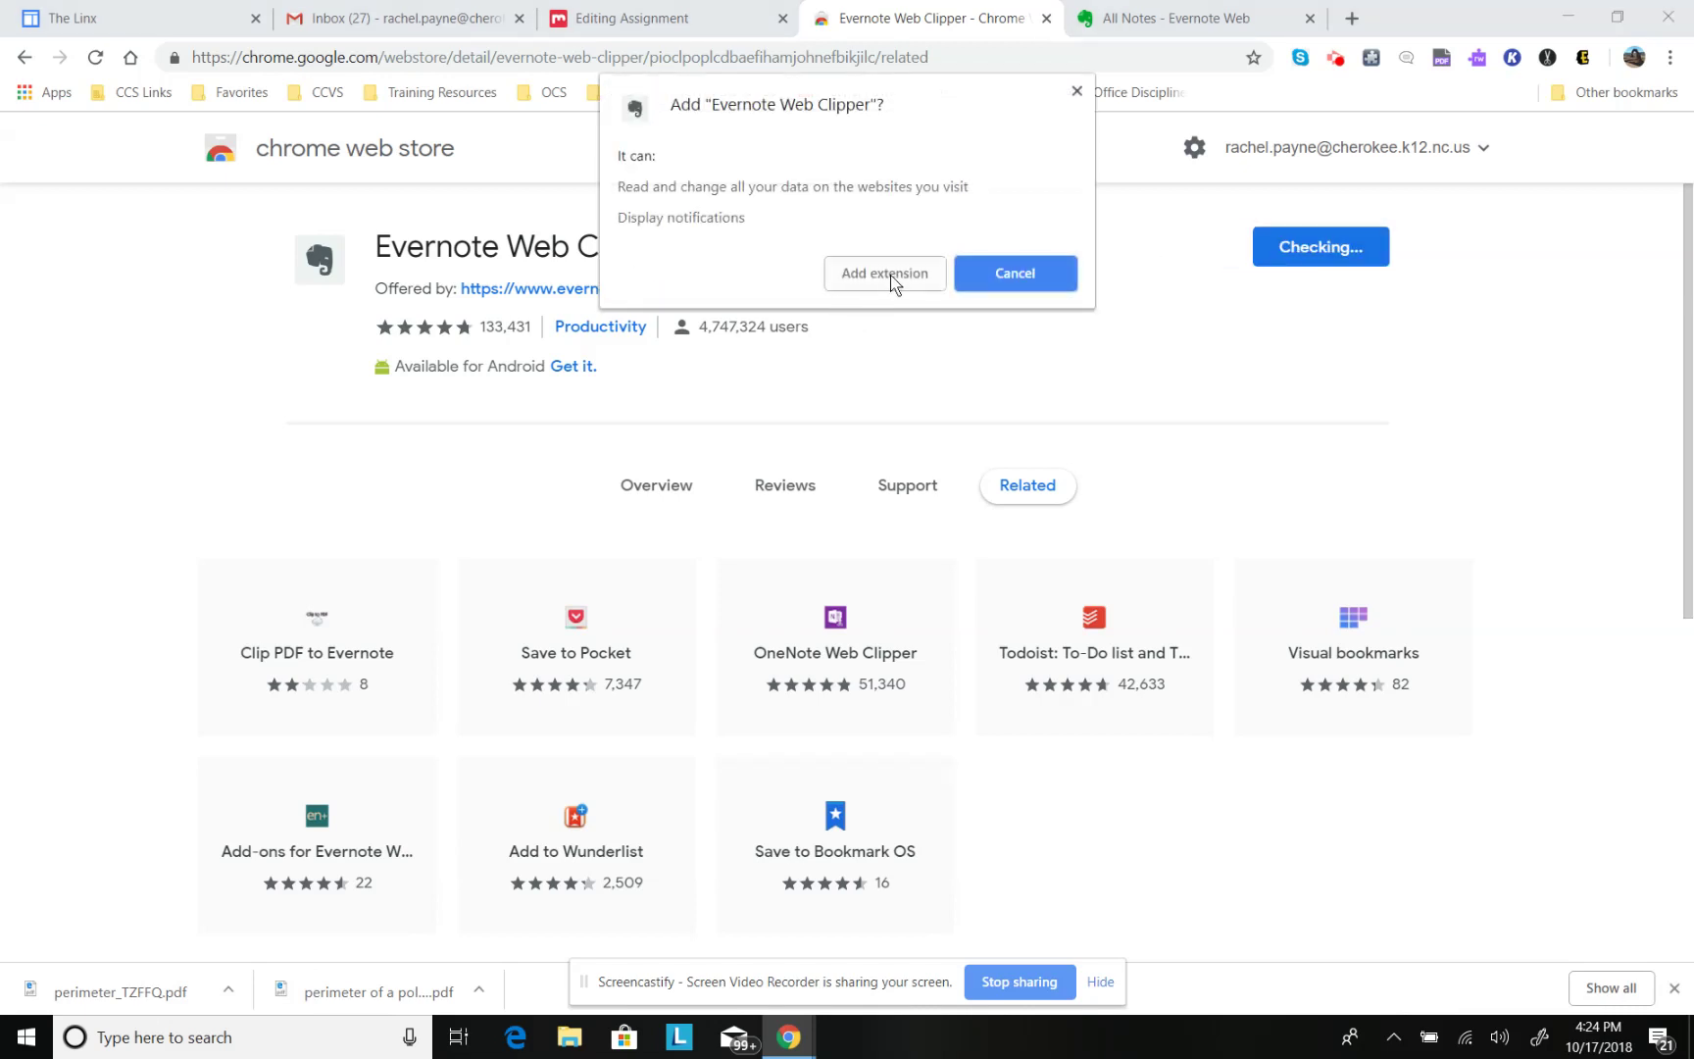
left_click(886, 274)
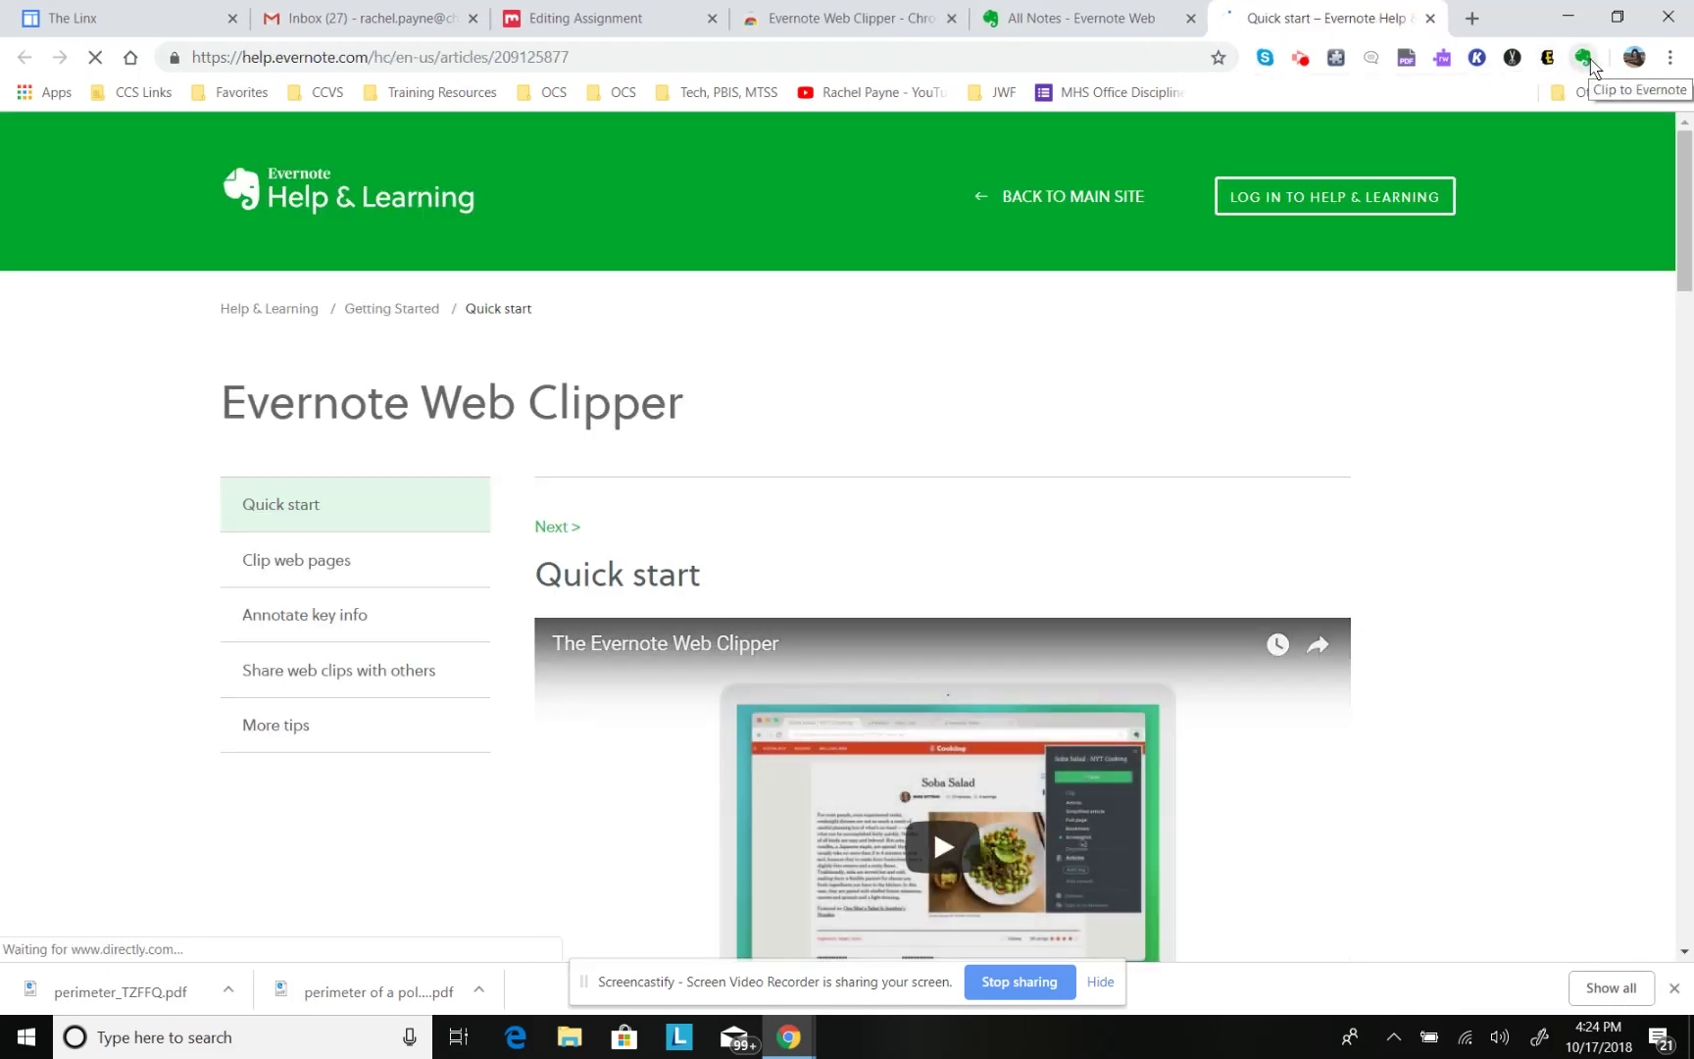
scroll(941, 539, "down", 4)
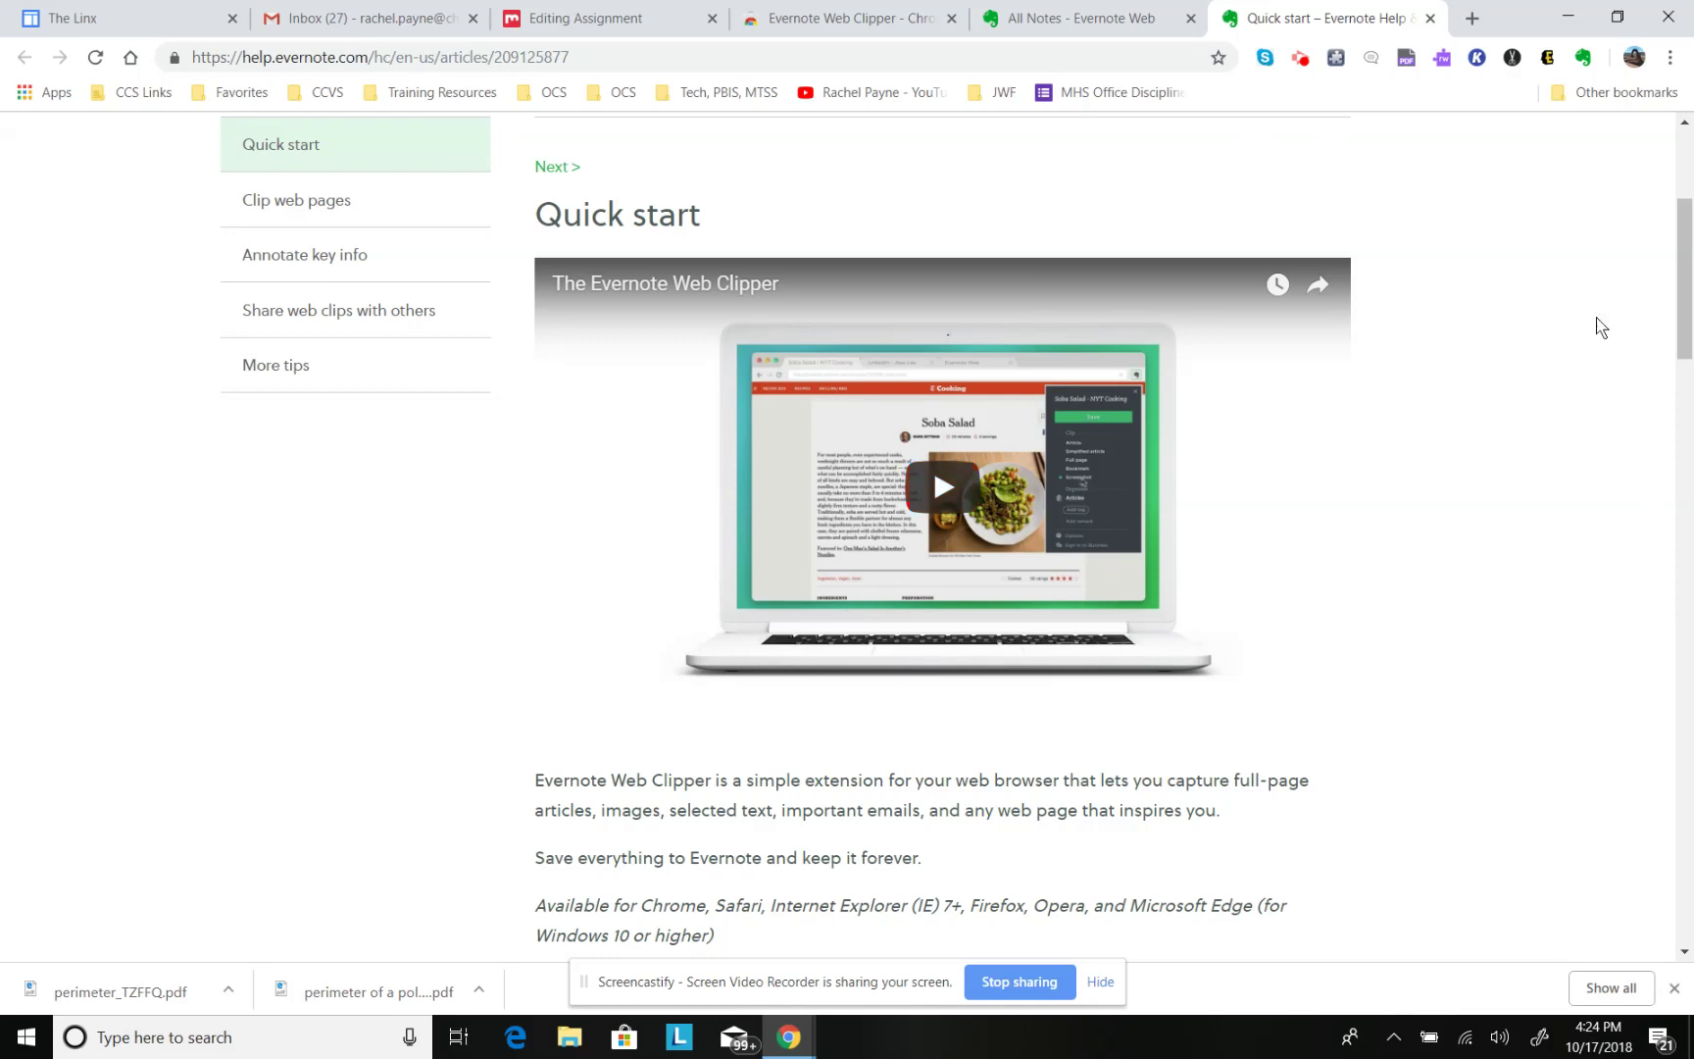
- Search Google in a new tab for "the assassination of abraham lincoln" and show the image results
left_click(1473, 18)
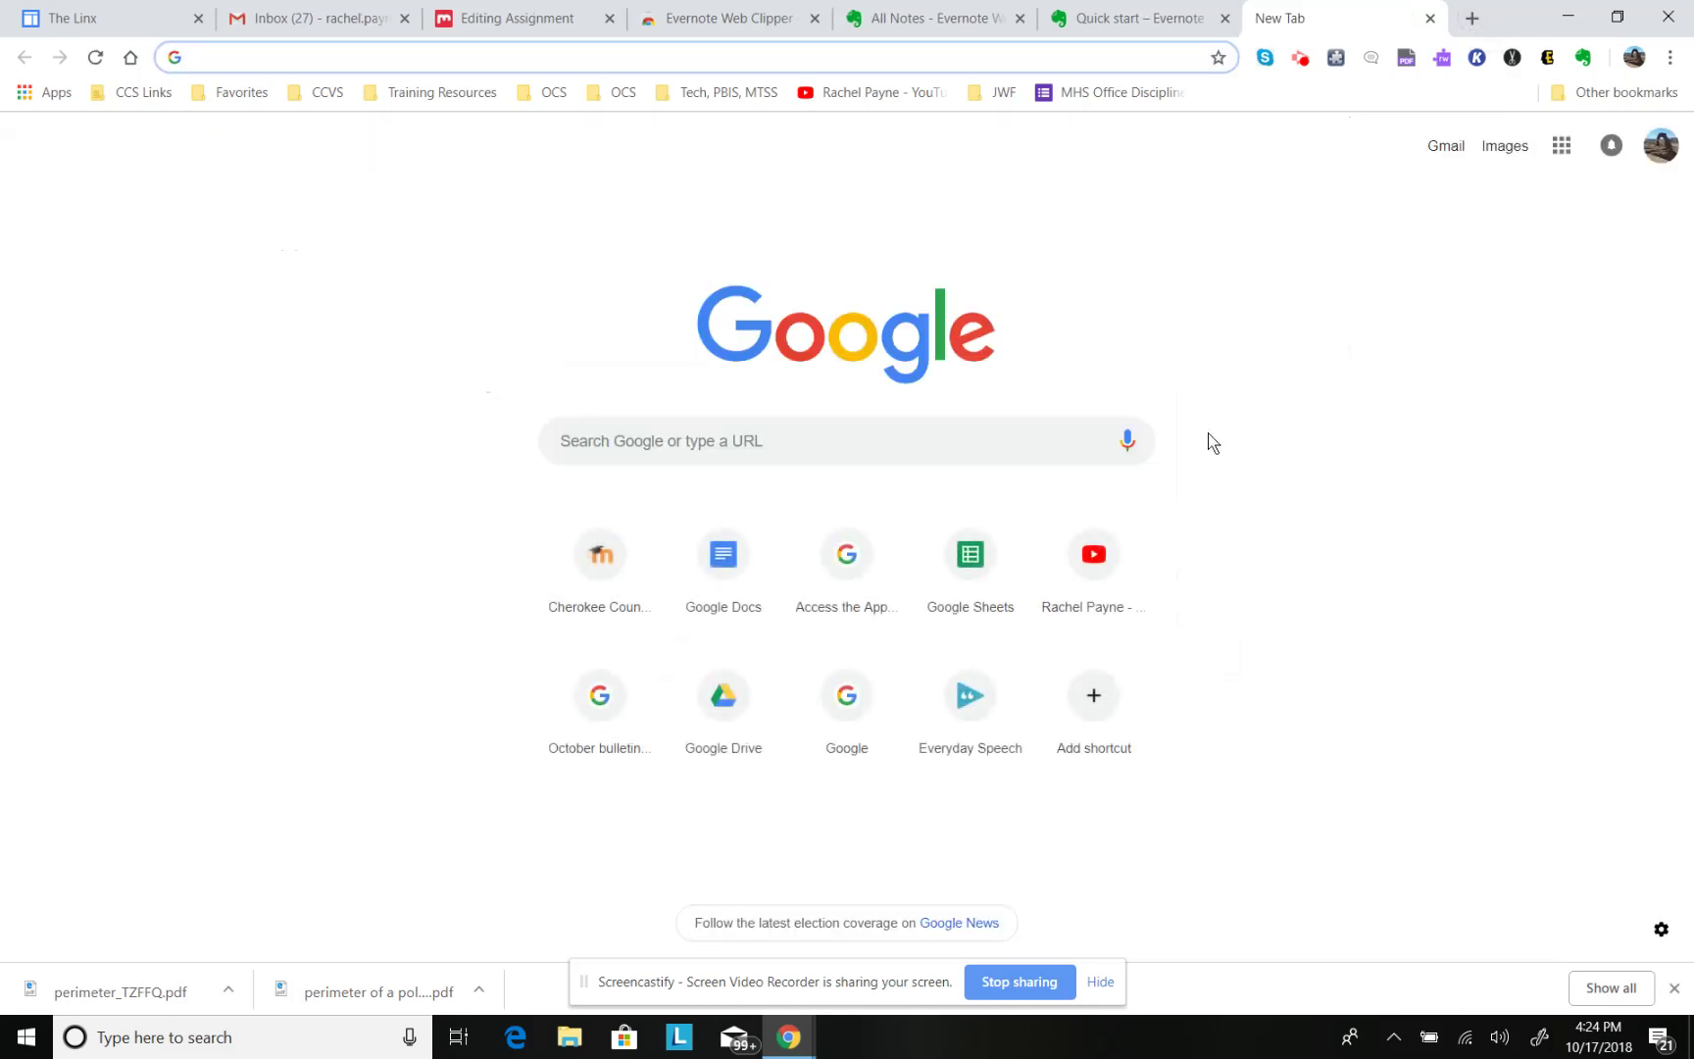
type("the")
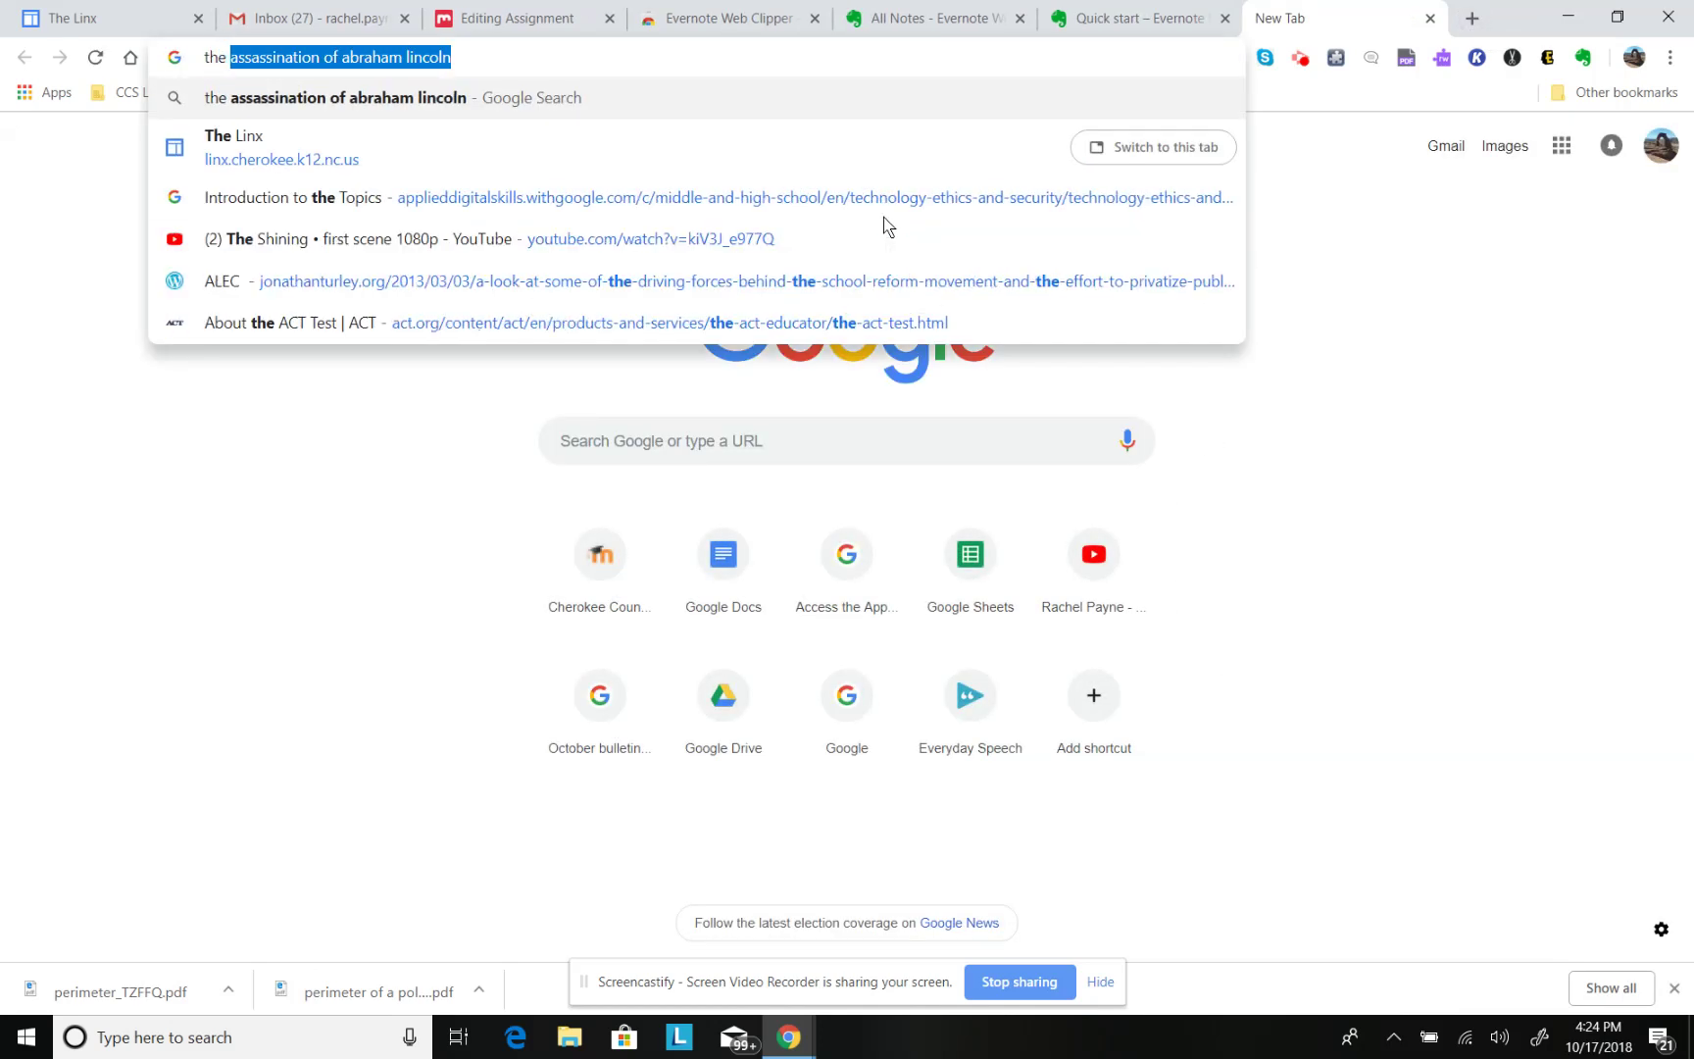
key("Return")
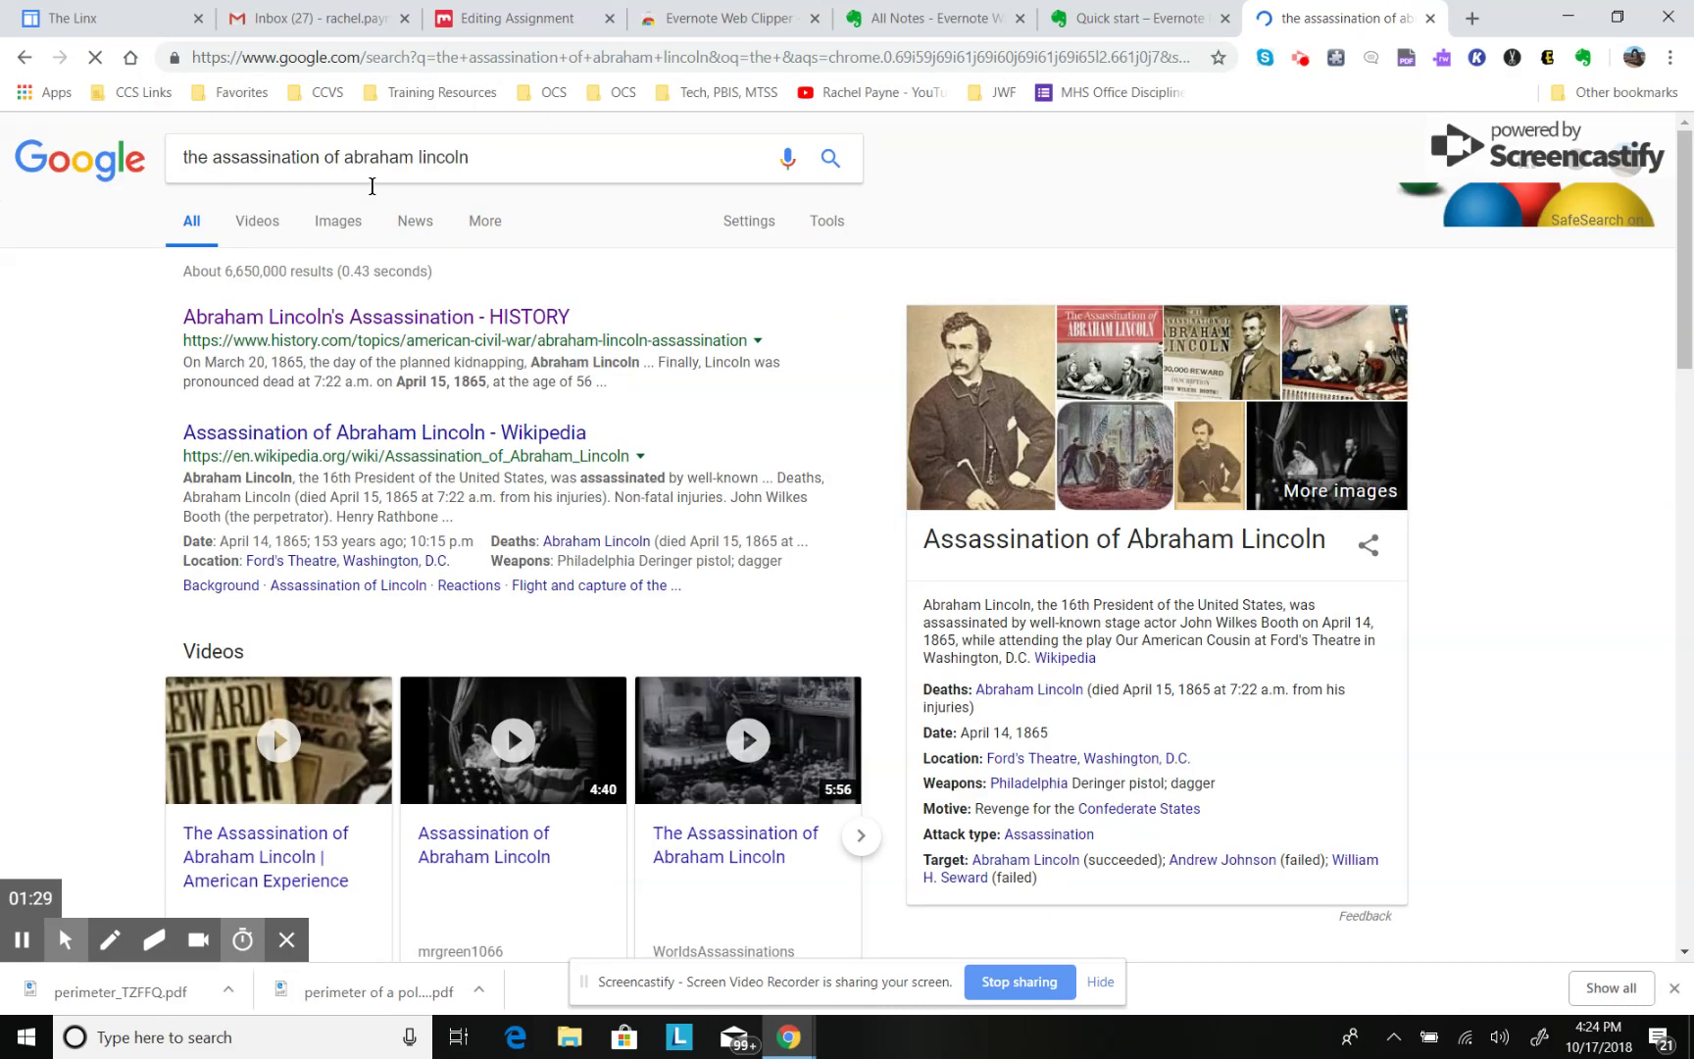
left_click(336, 222)
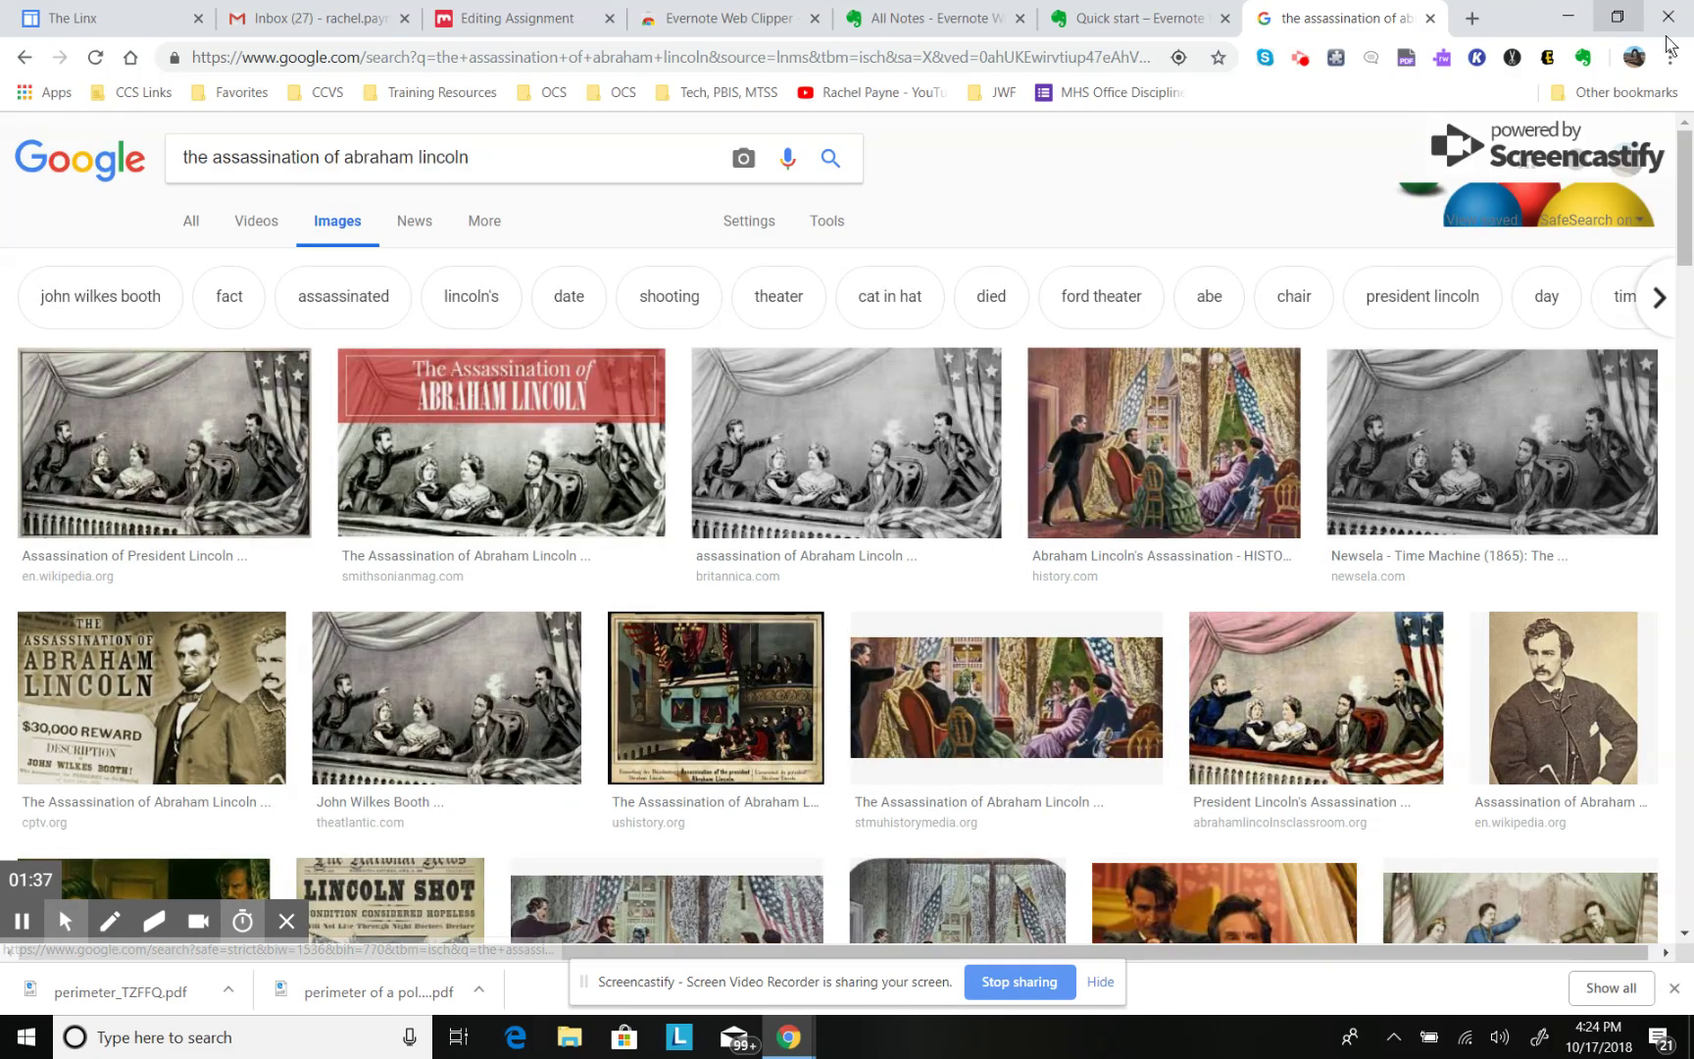
- Clip a screenshot of the central image results with the Web Clipper and save it to the <Inbox> notebook
left_click(1585, 59)
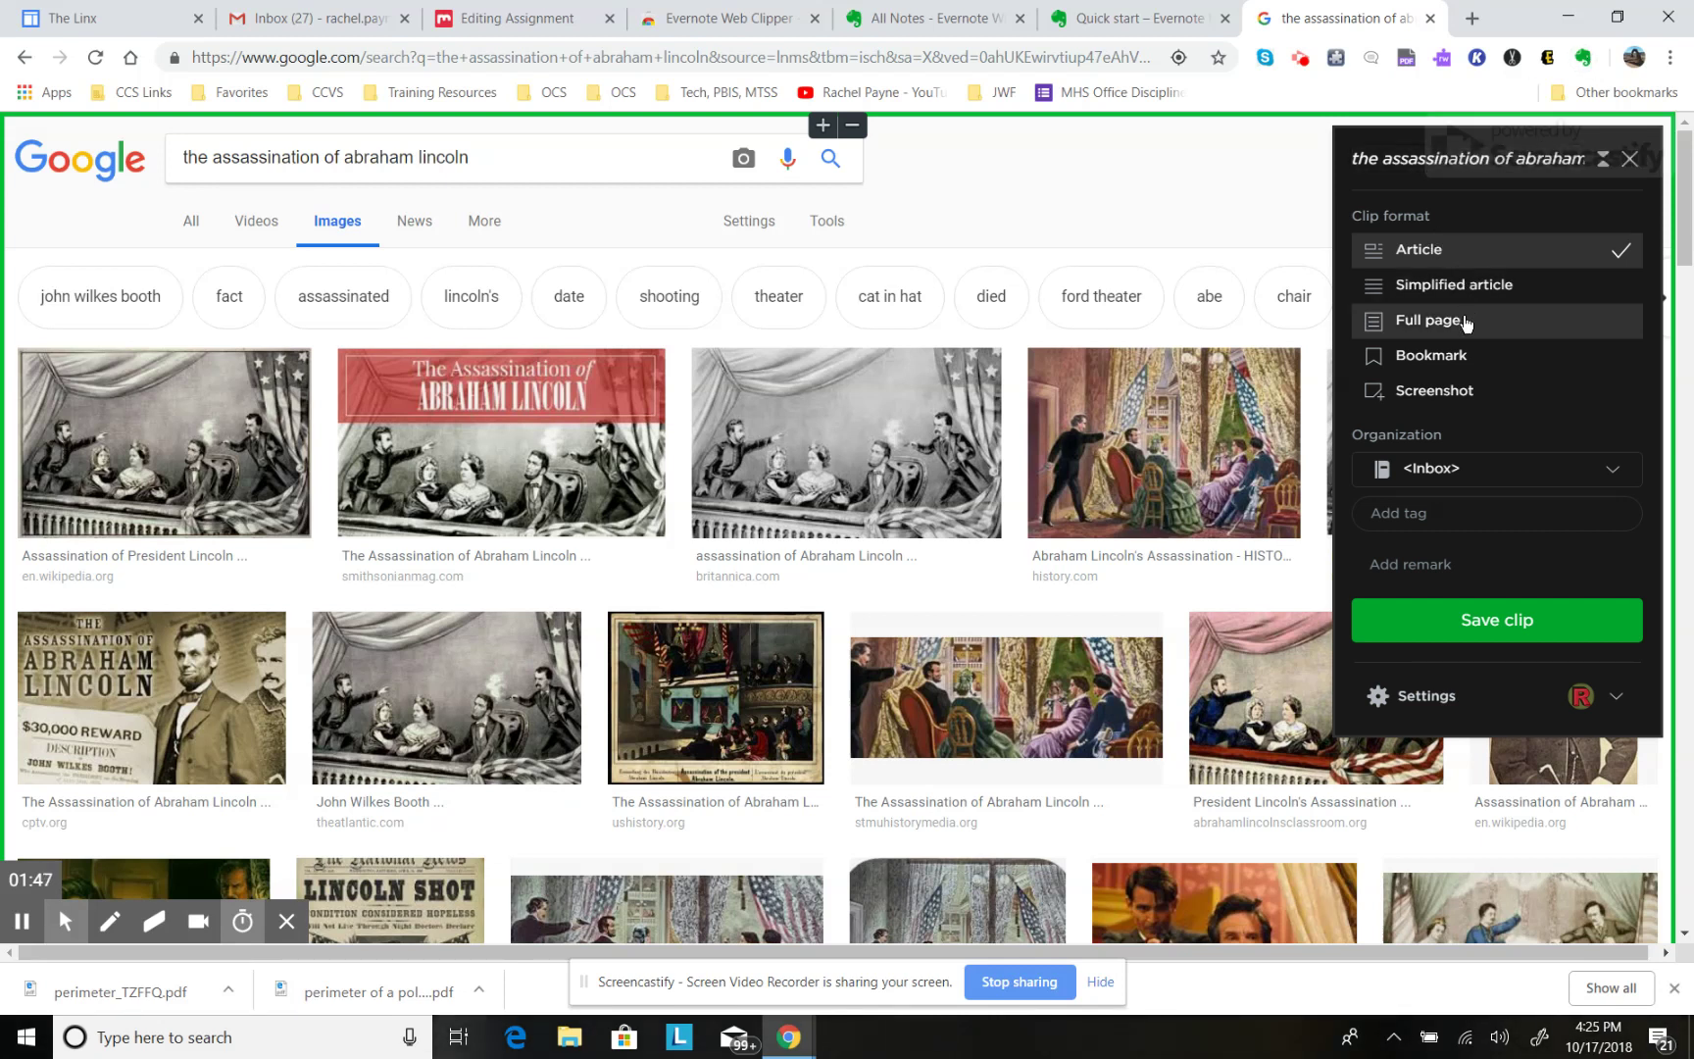
left_click(1459, 395)
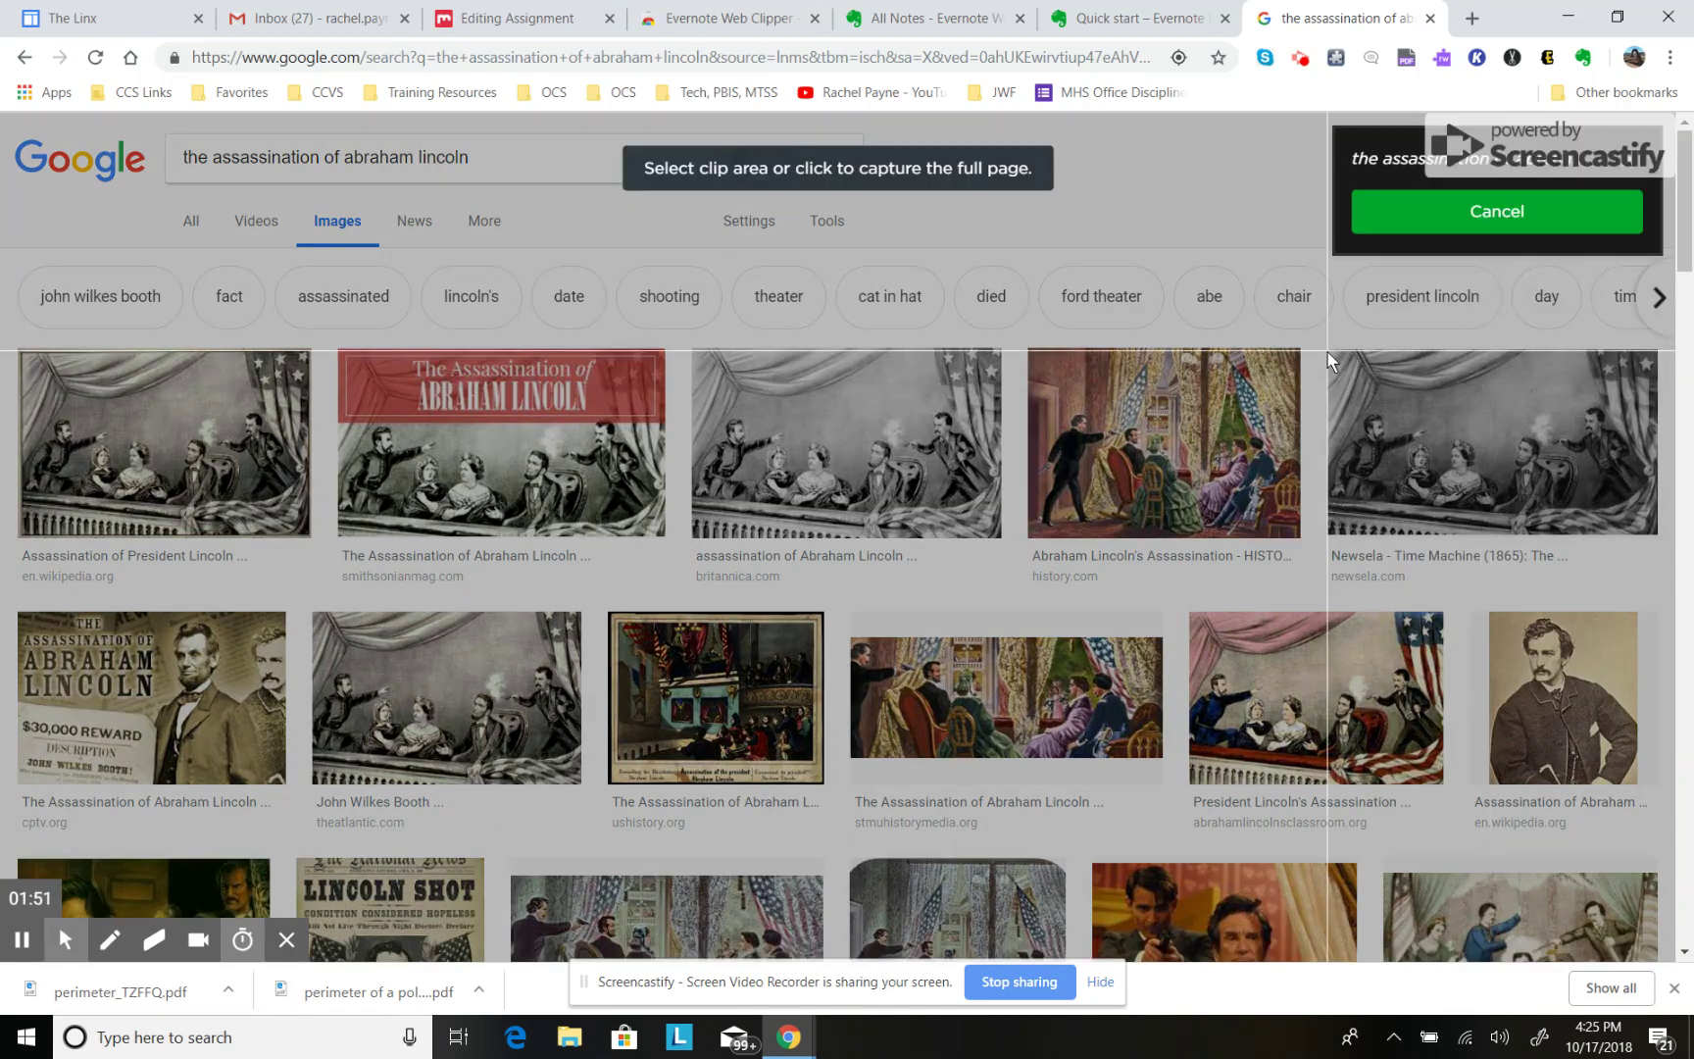
left_click_drag(317, 301, 1155, 804)
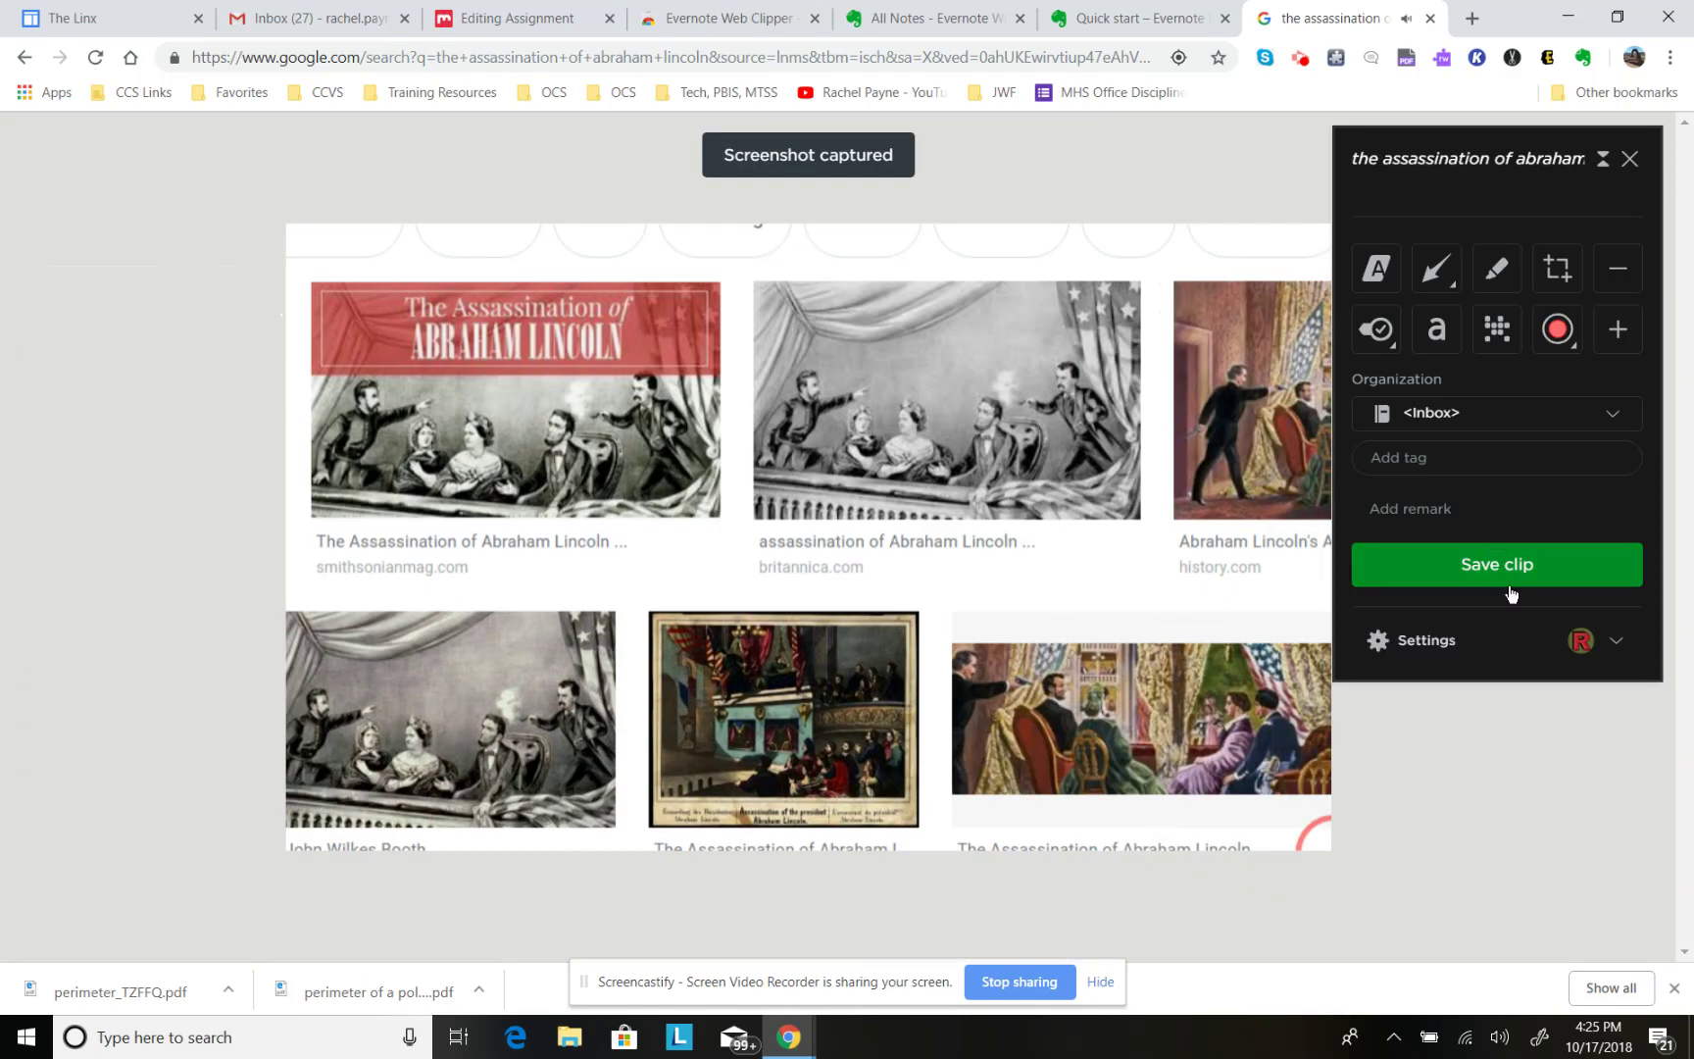
left_click(1508, 574)
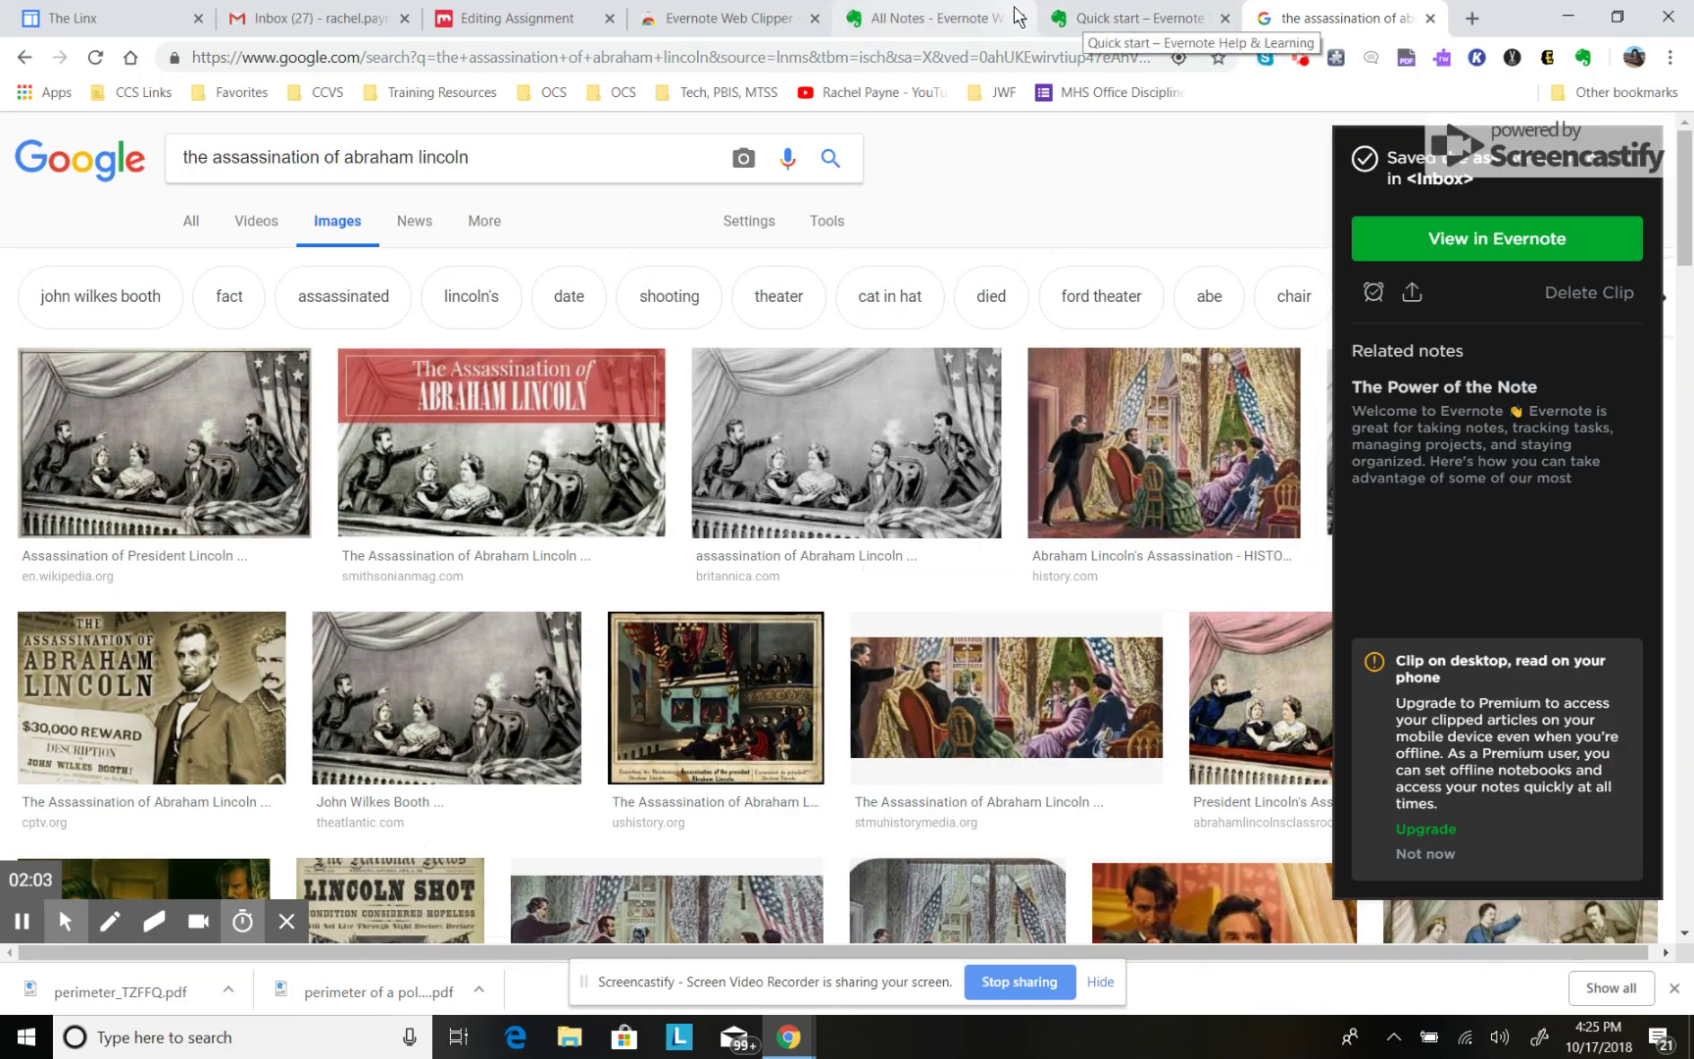
- Reload the Evernote notes page and view the clipped note about the assassination of Abraham Lincoln
left_click(929, 26)
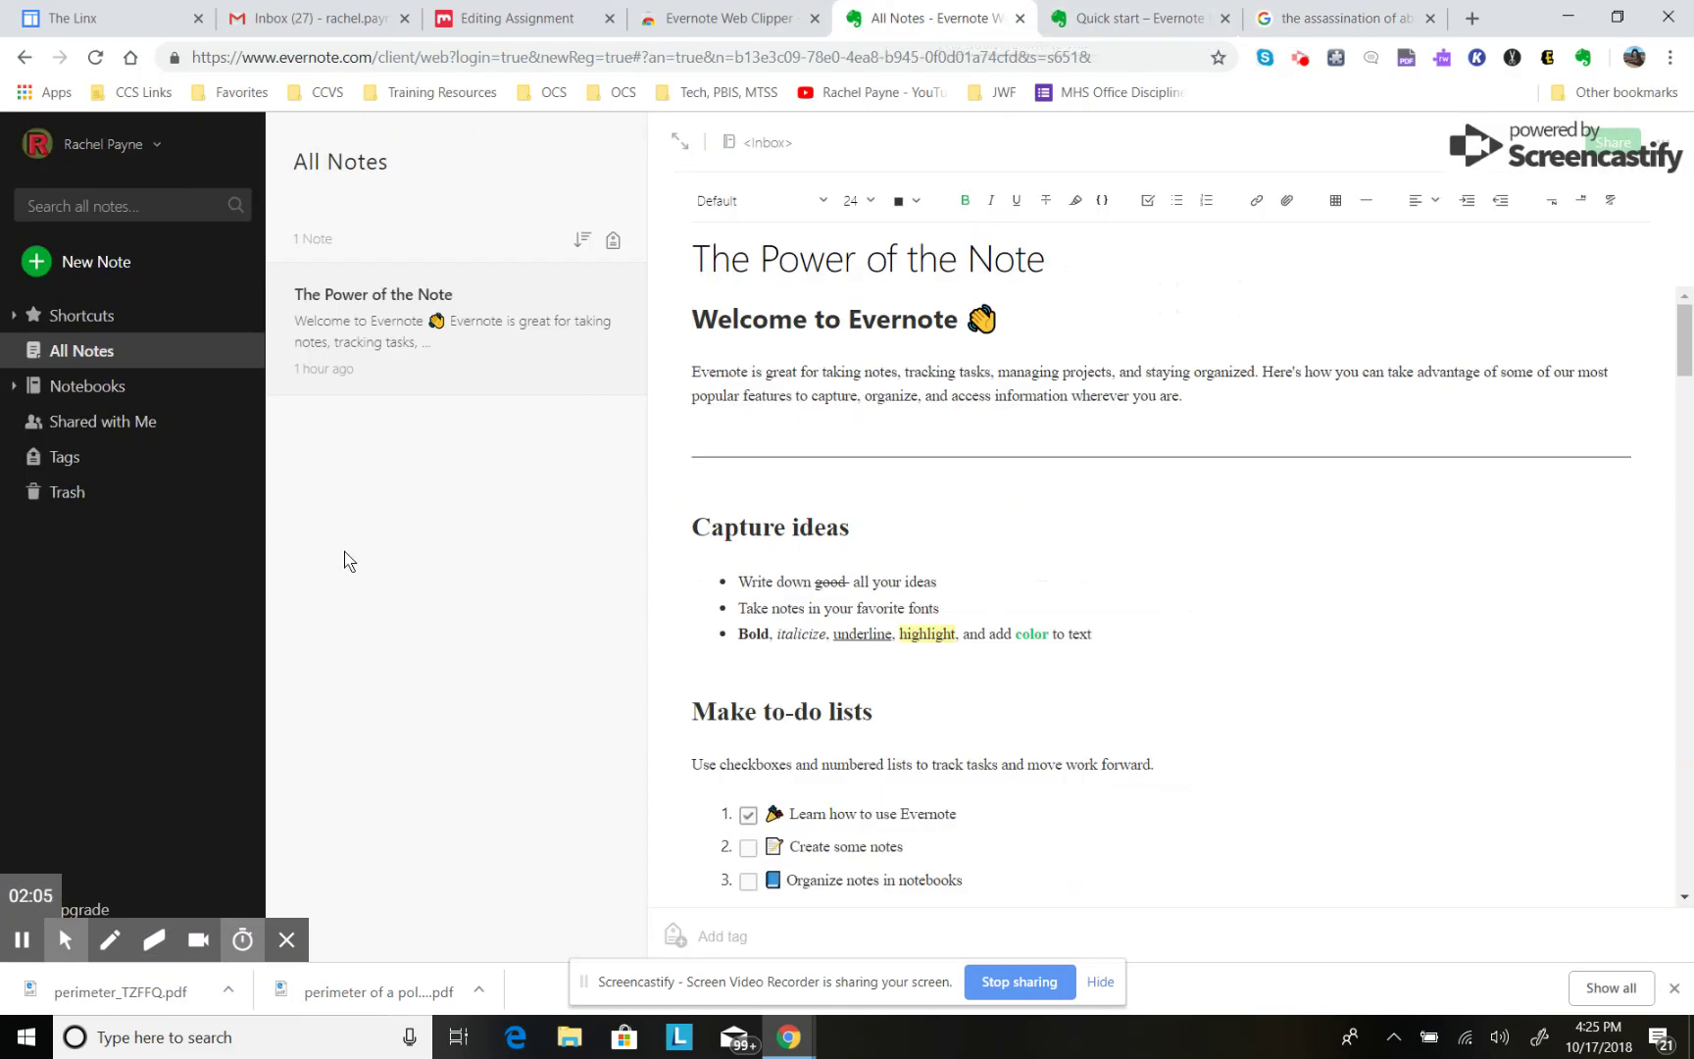
left_click(95, 57)
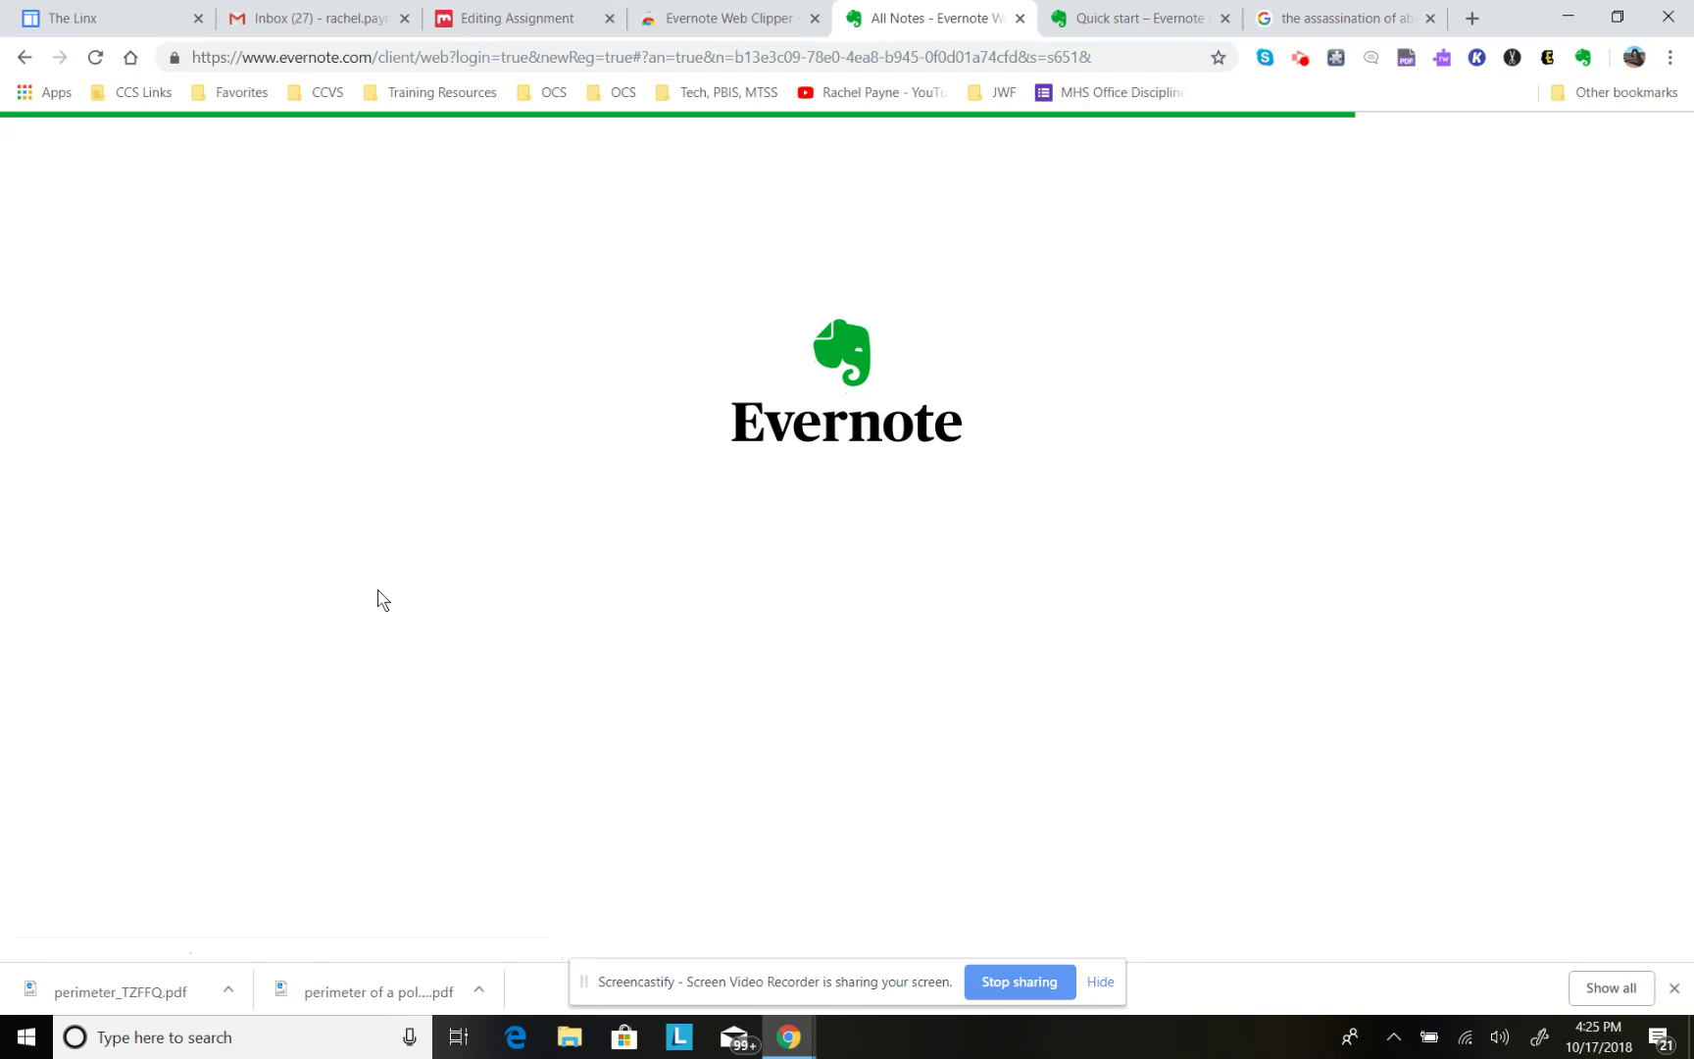
left_click(526, 327)
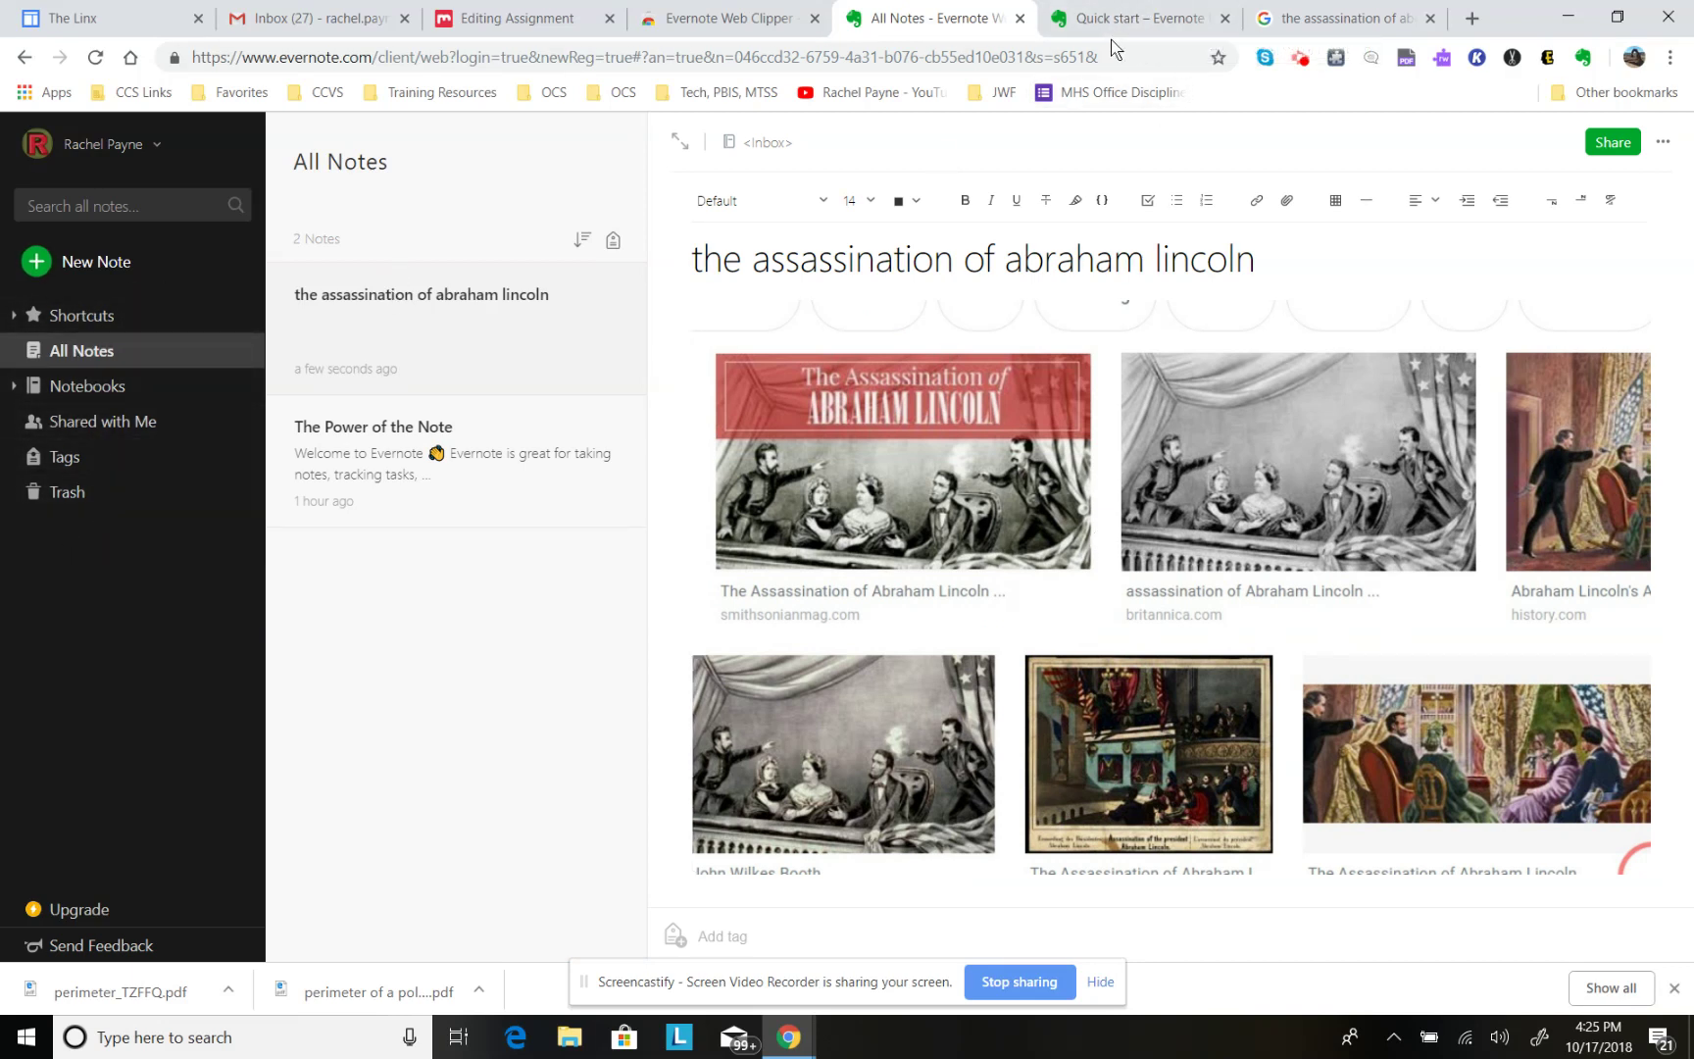
left_click(1307, 17)
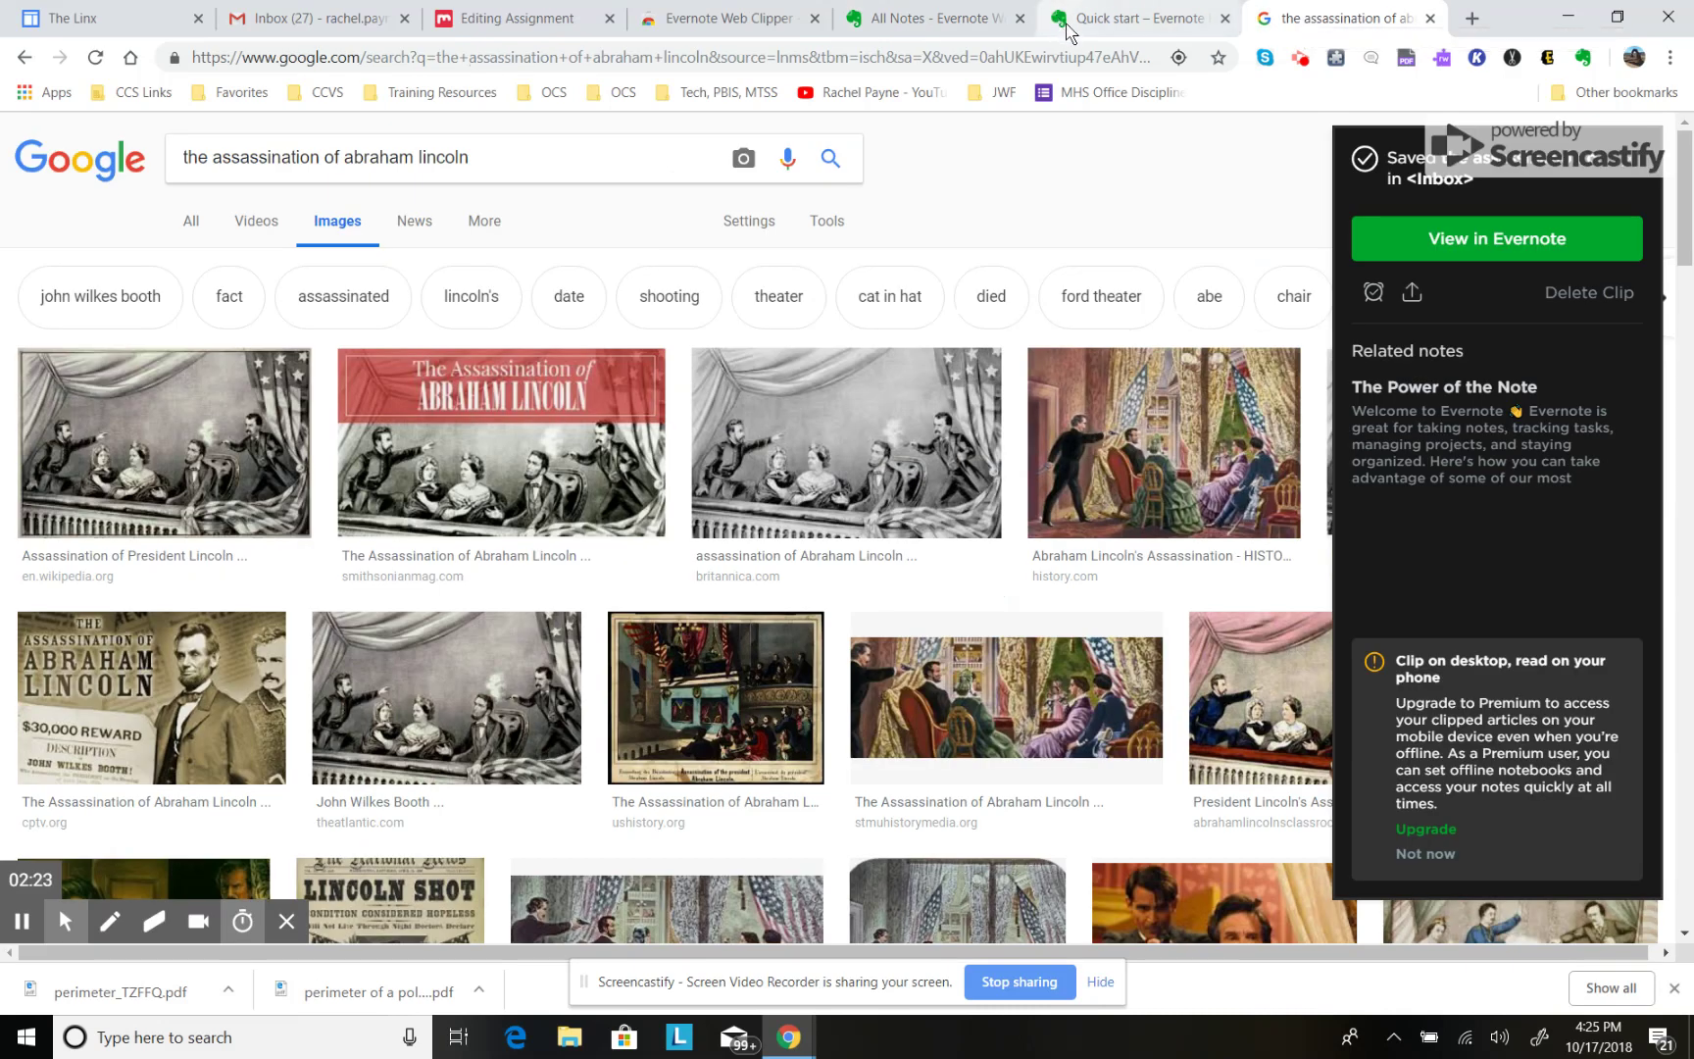
left_click(1121, 26)
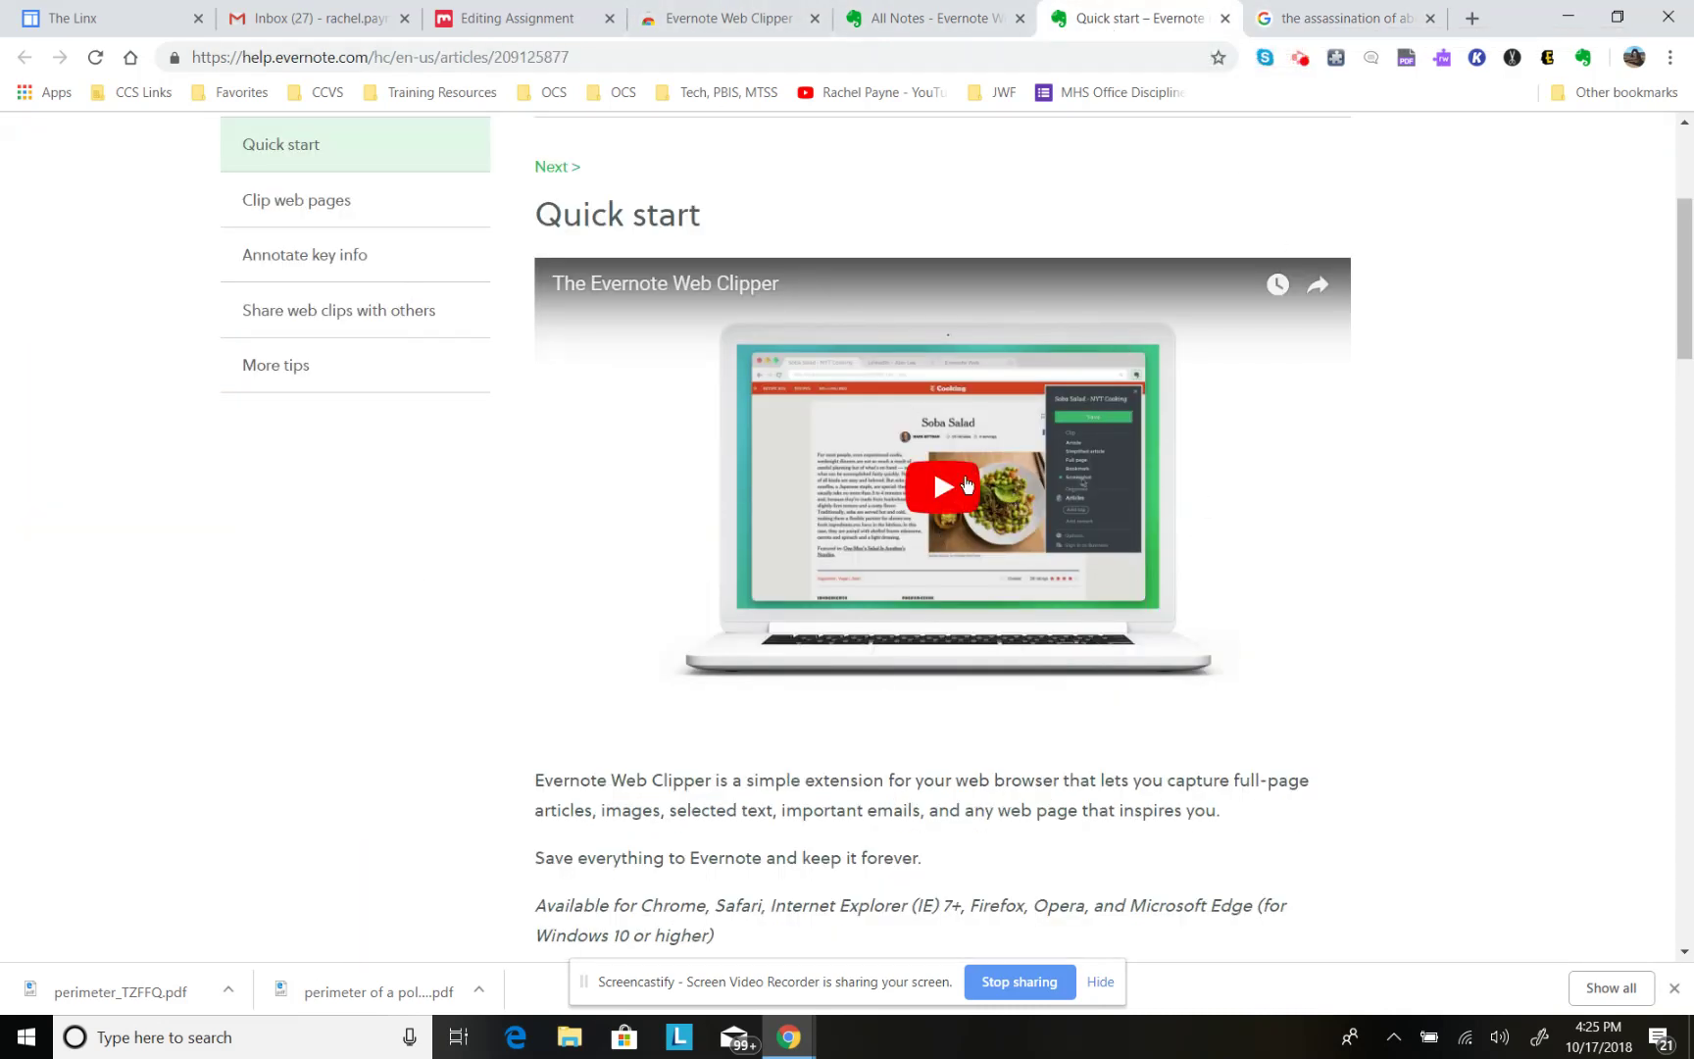
left_click(742, 30)
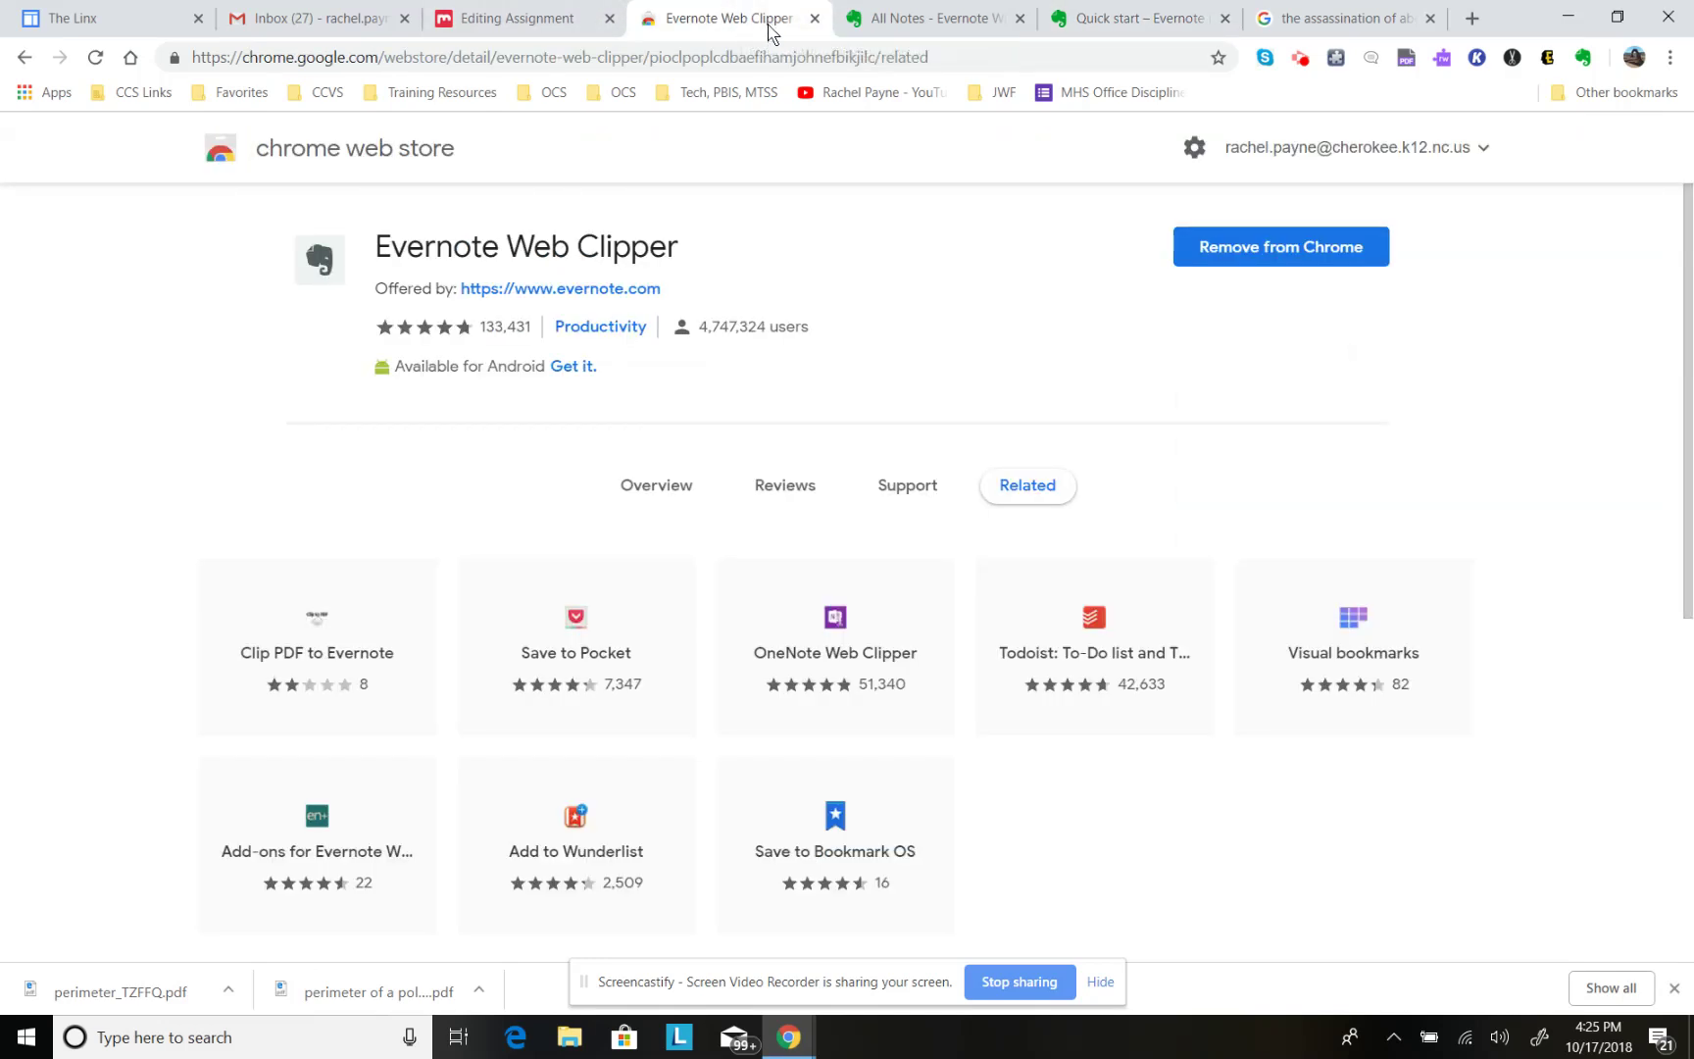
left_click(938, 19)
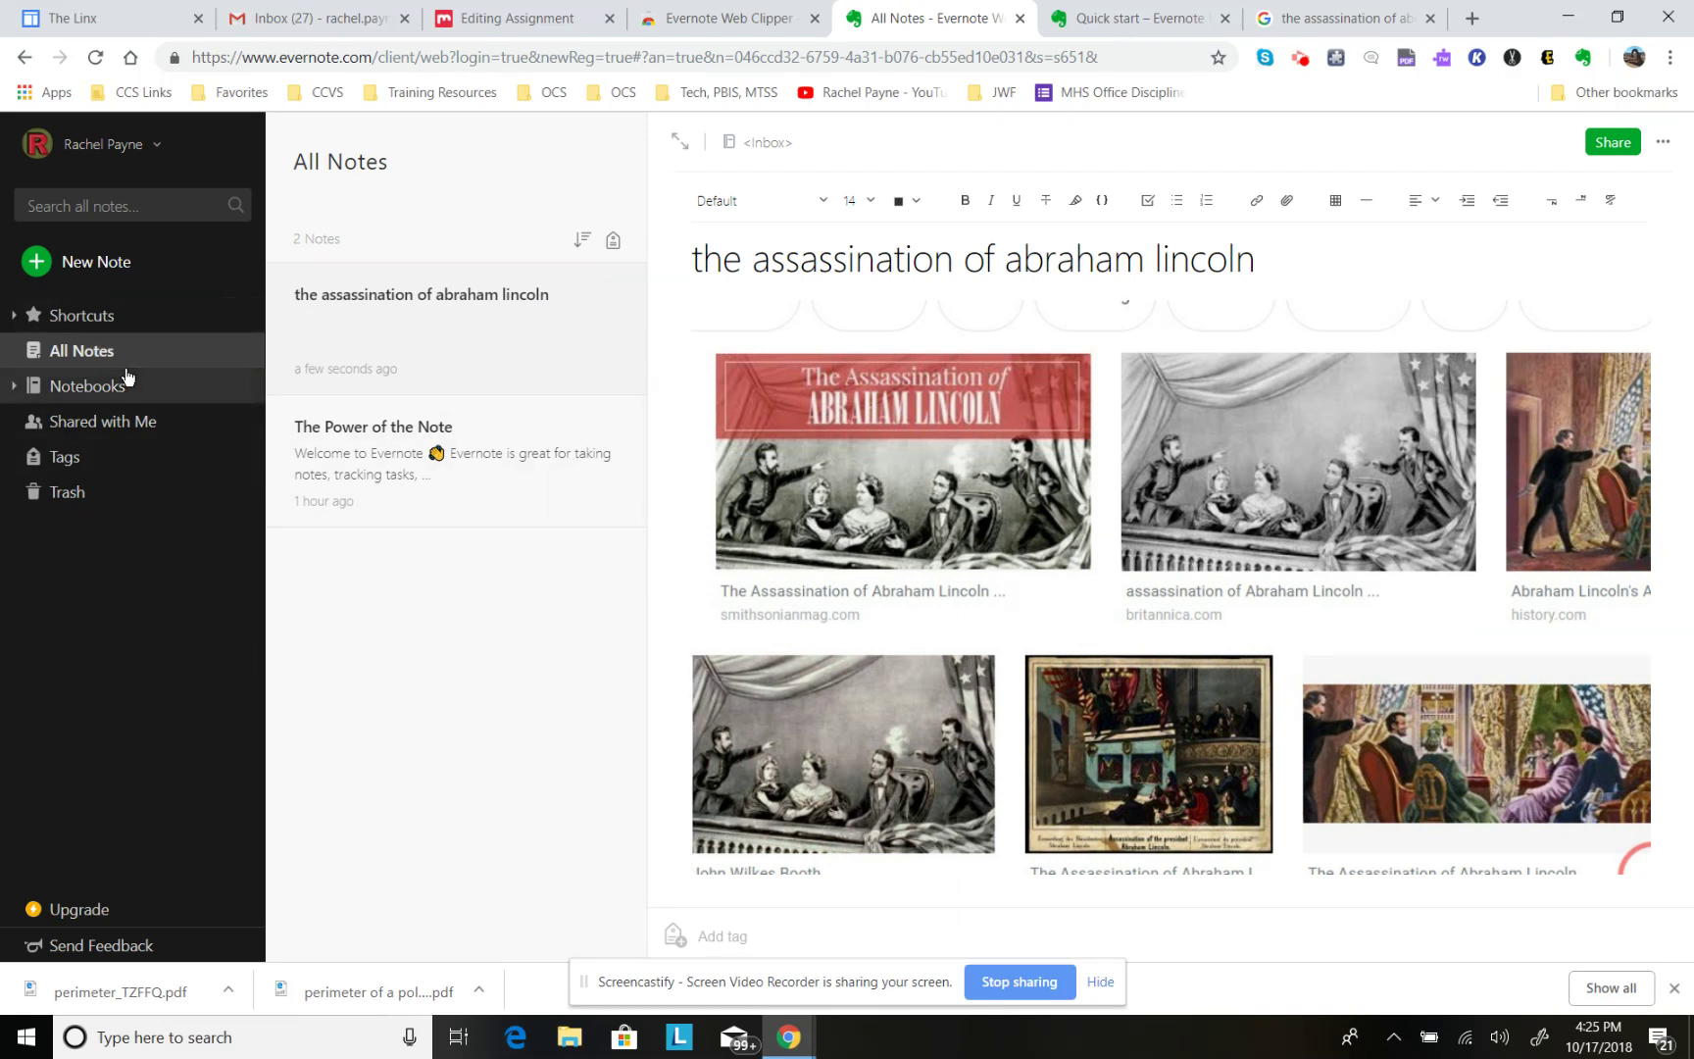
- Expand the shortcuts section in Evernote and return to the list of all notes
left_click(70, 318)
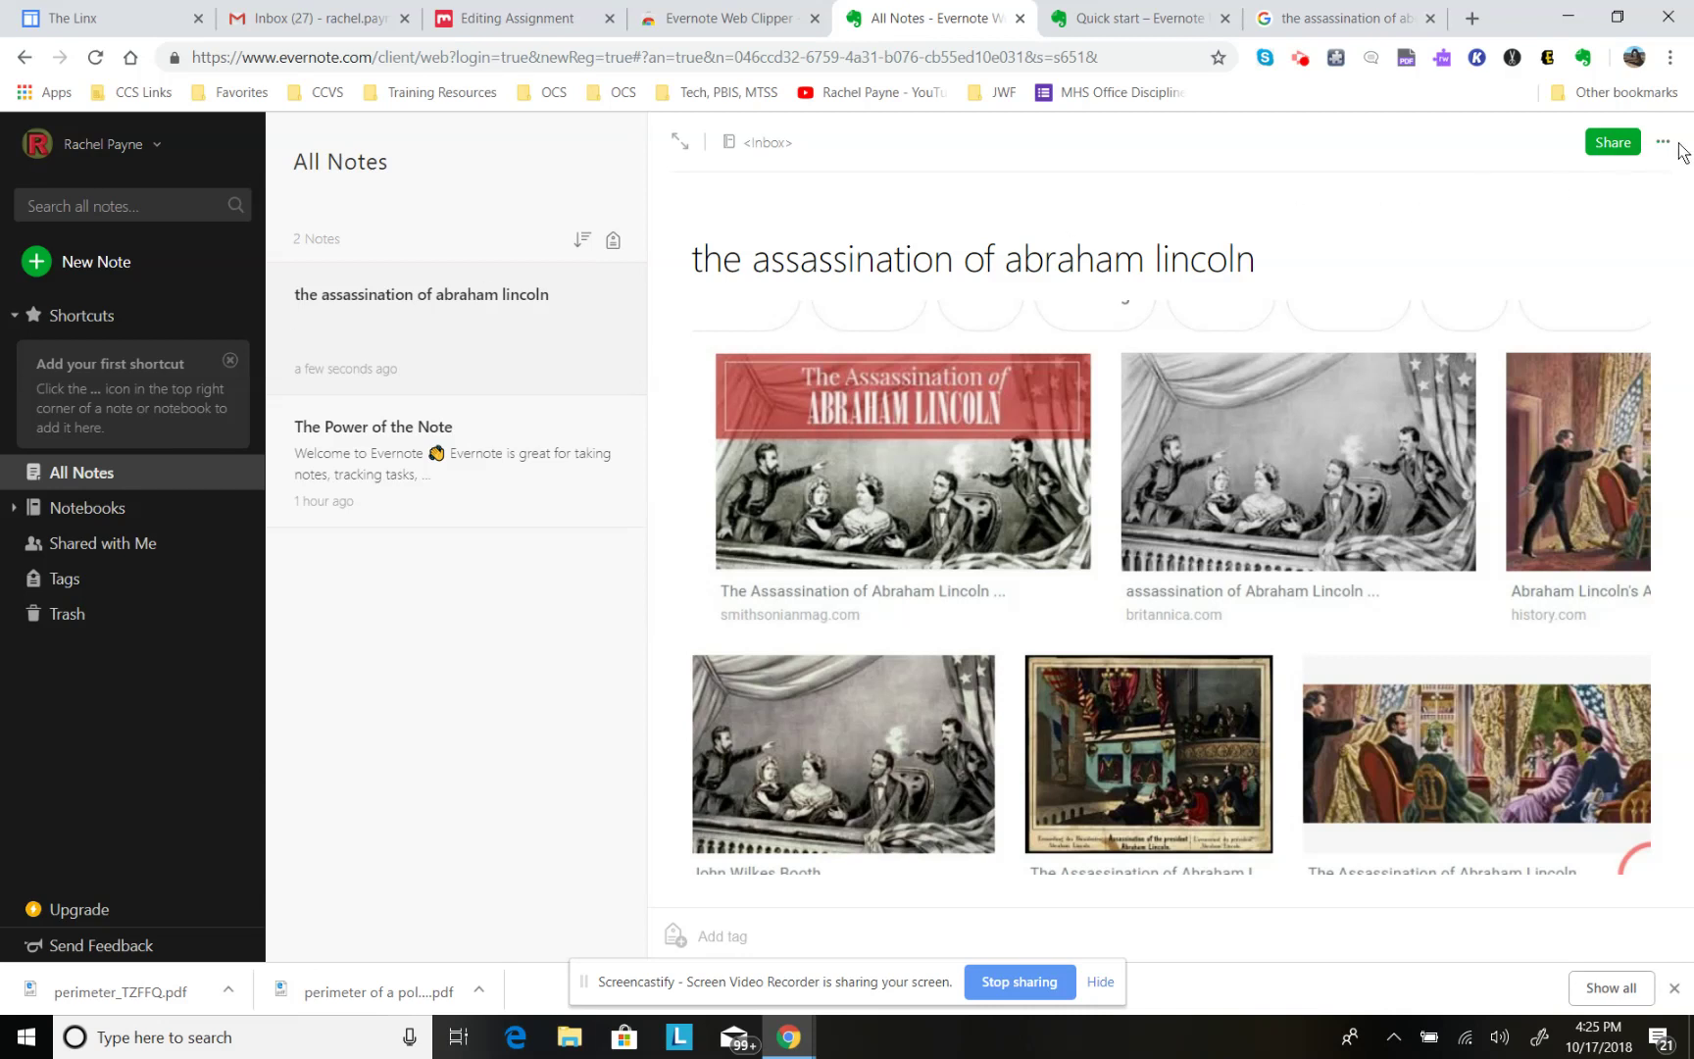
left_click(86, 484)
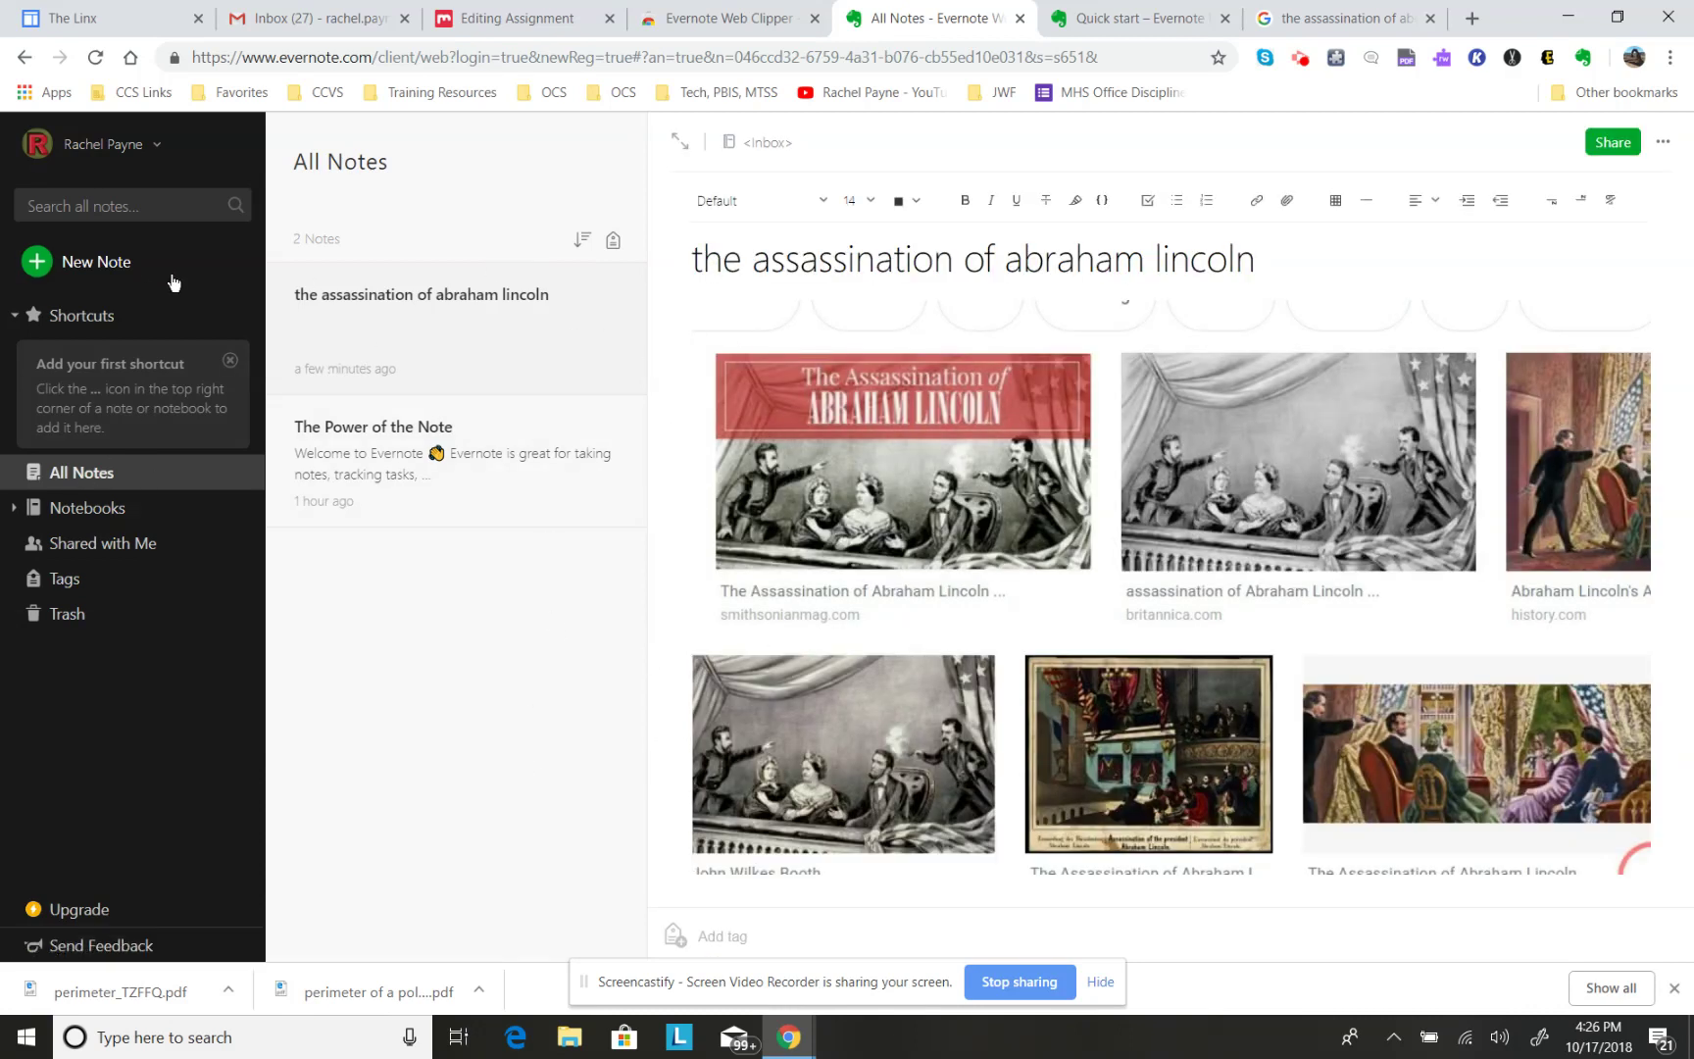
- Create a note titled "My thoughts" with the text "Today I am learning all about Abraham Lincoln's assassination"
left_click(36, 262)
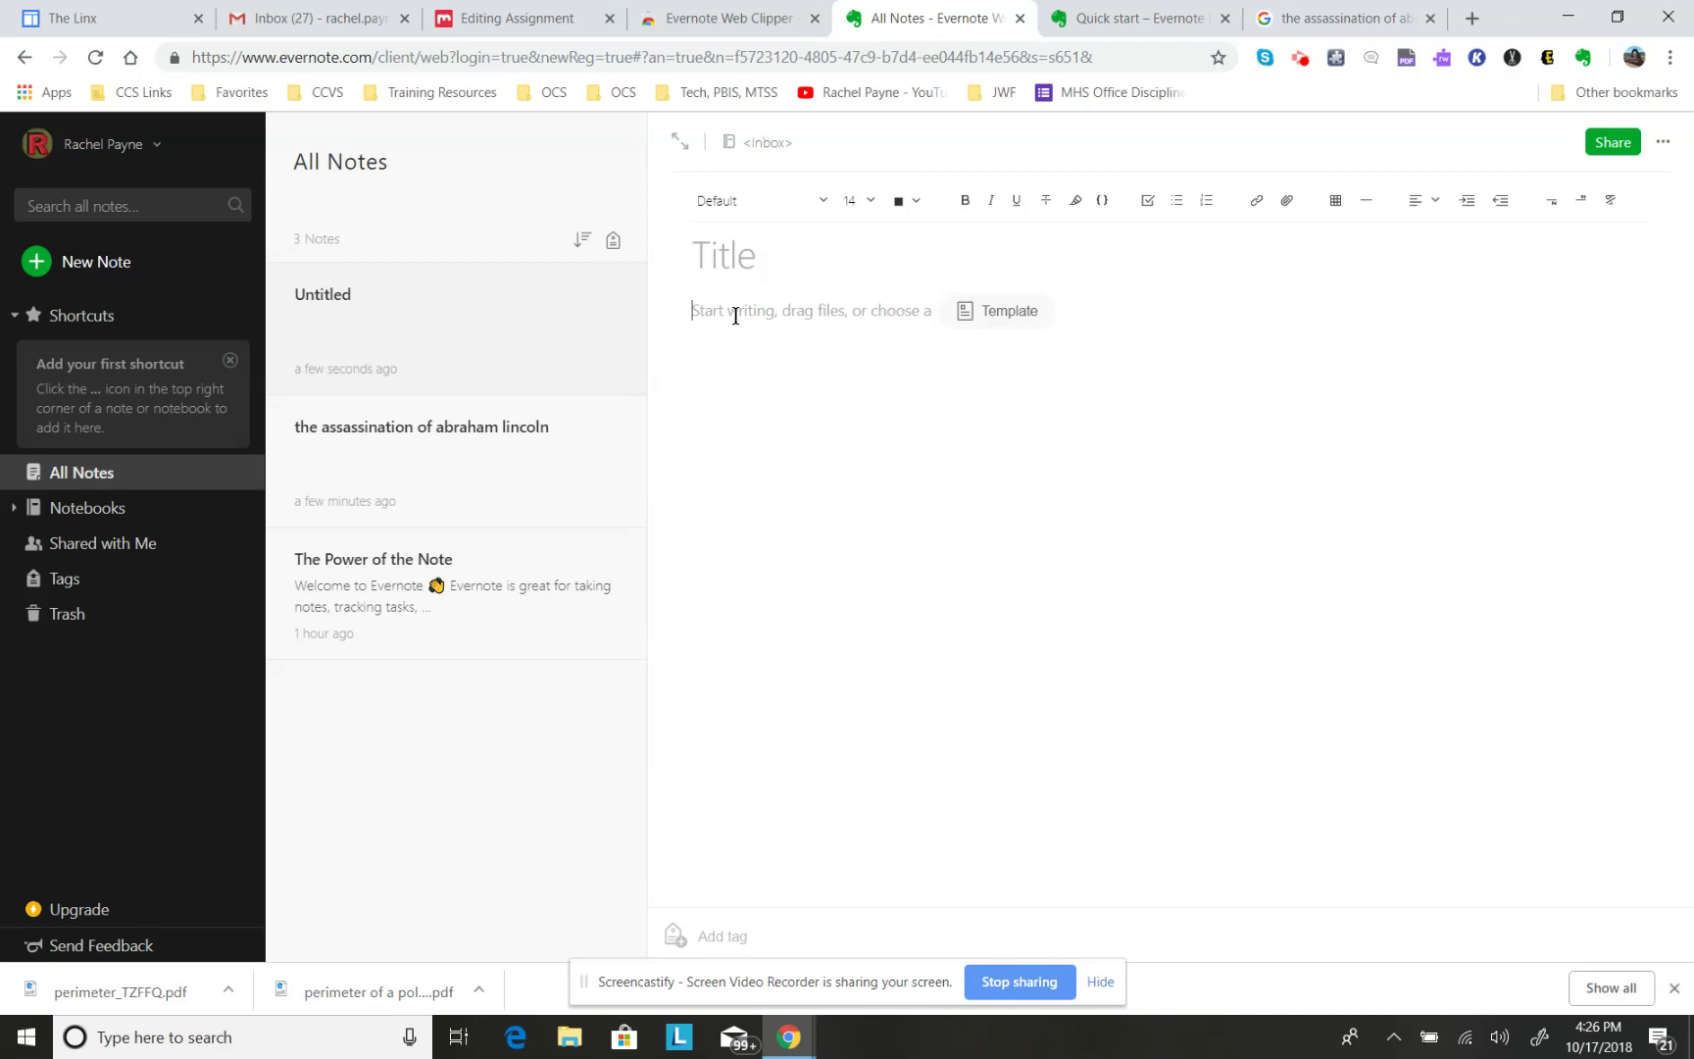
type("T")
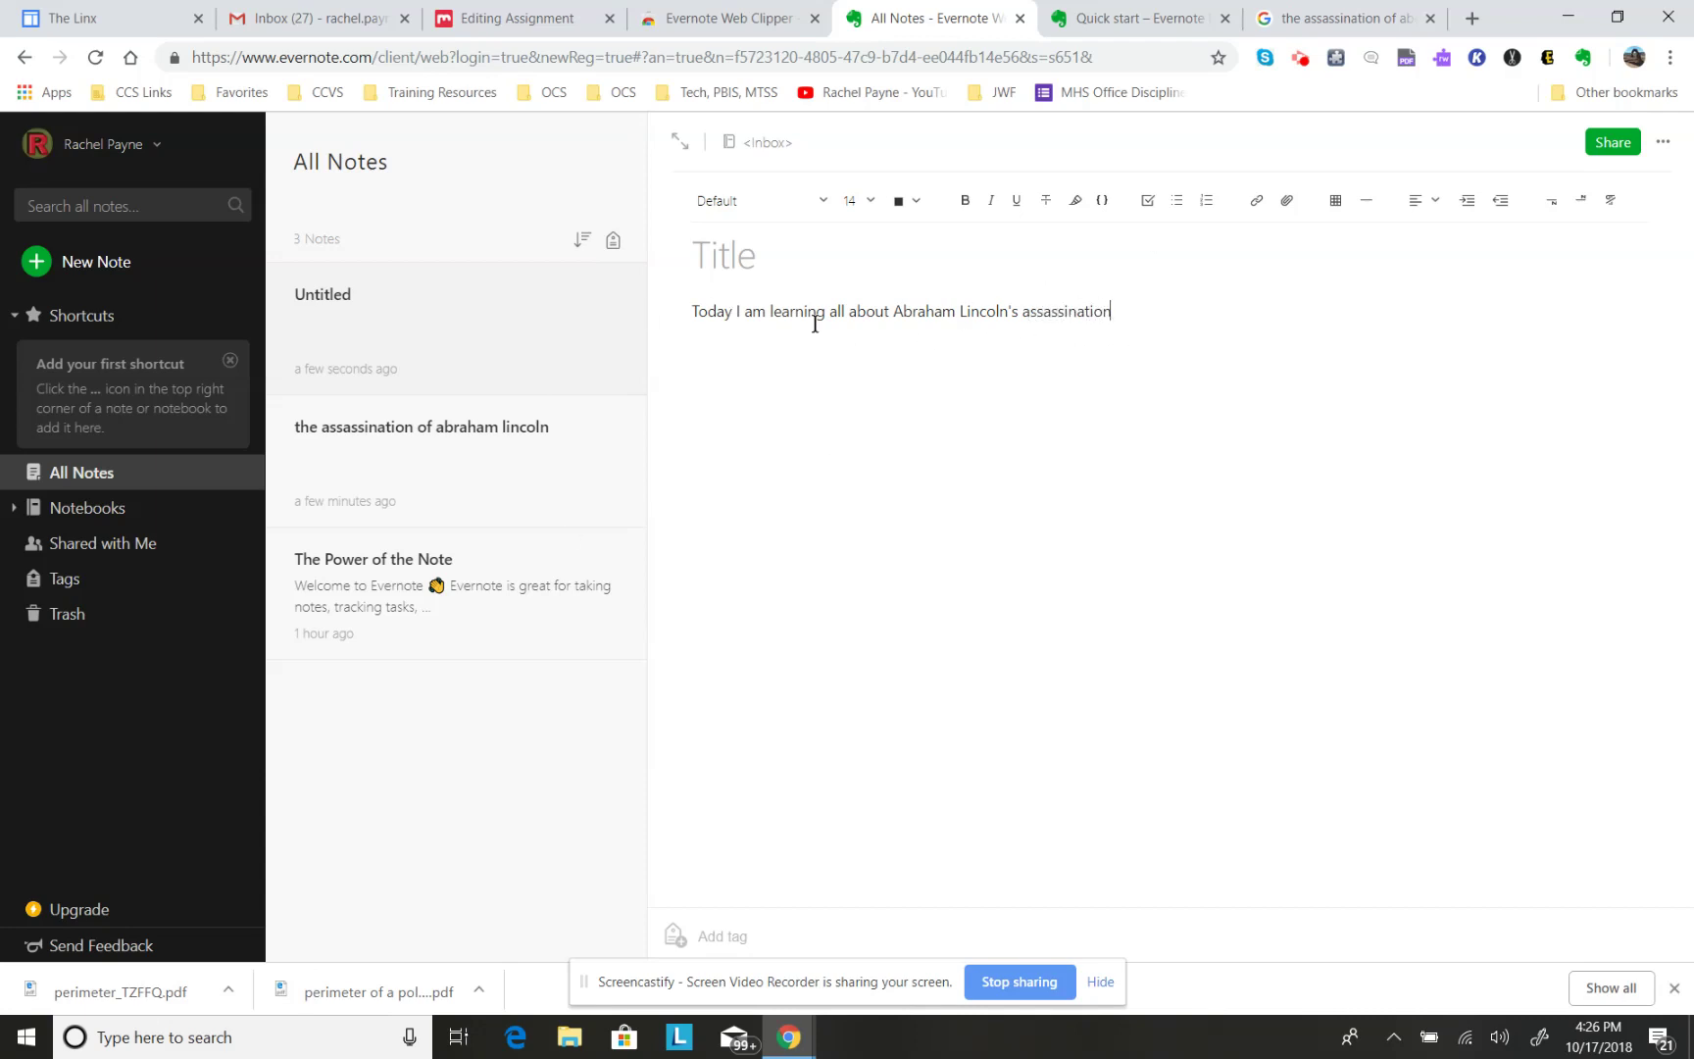
left_click(728, 263)
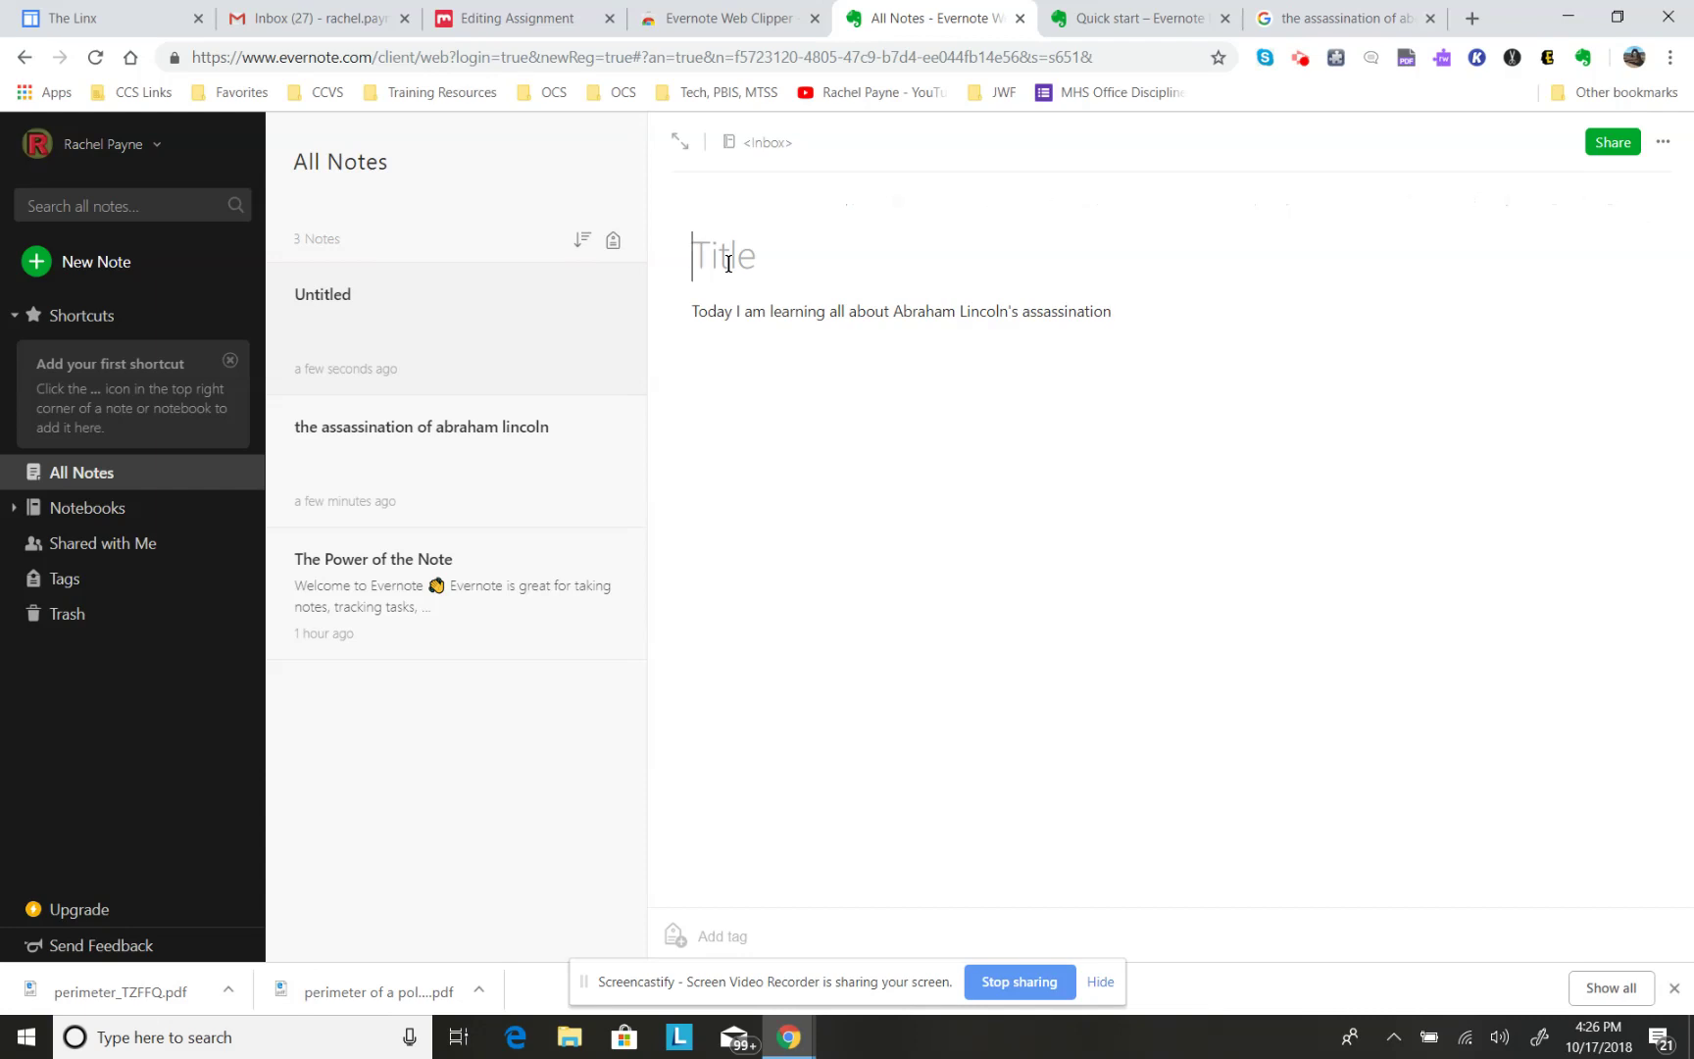
type("thoughts")
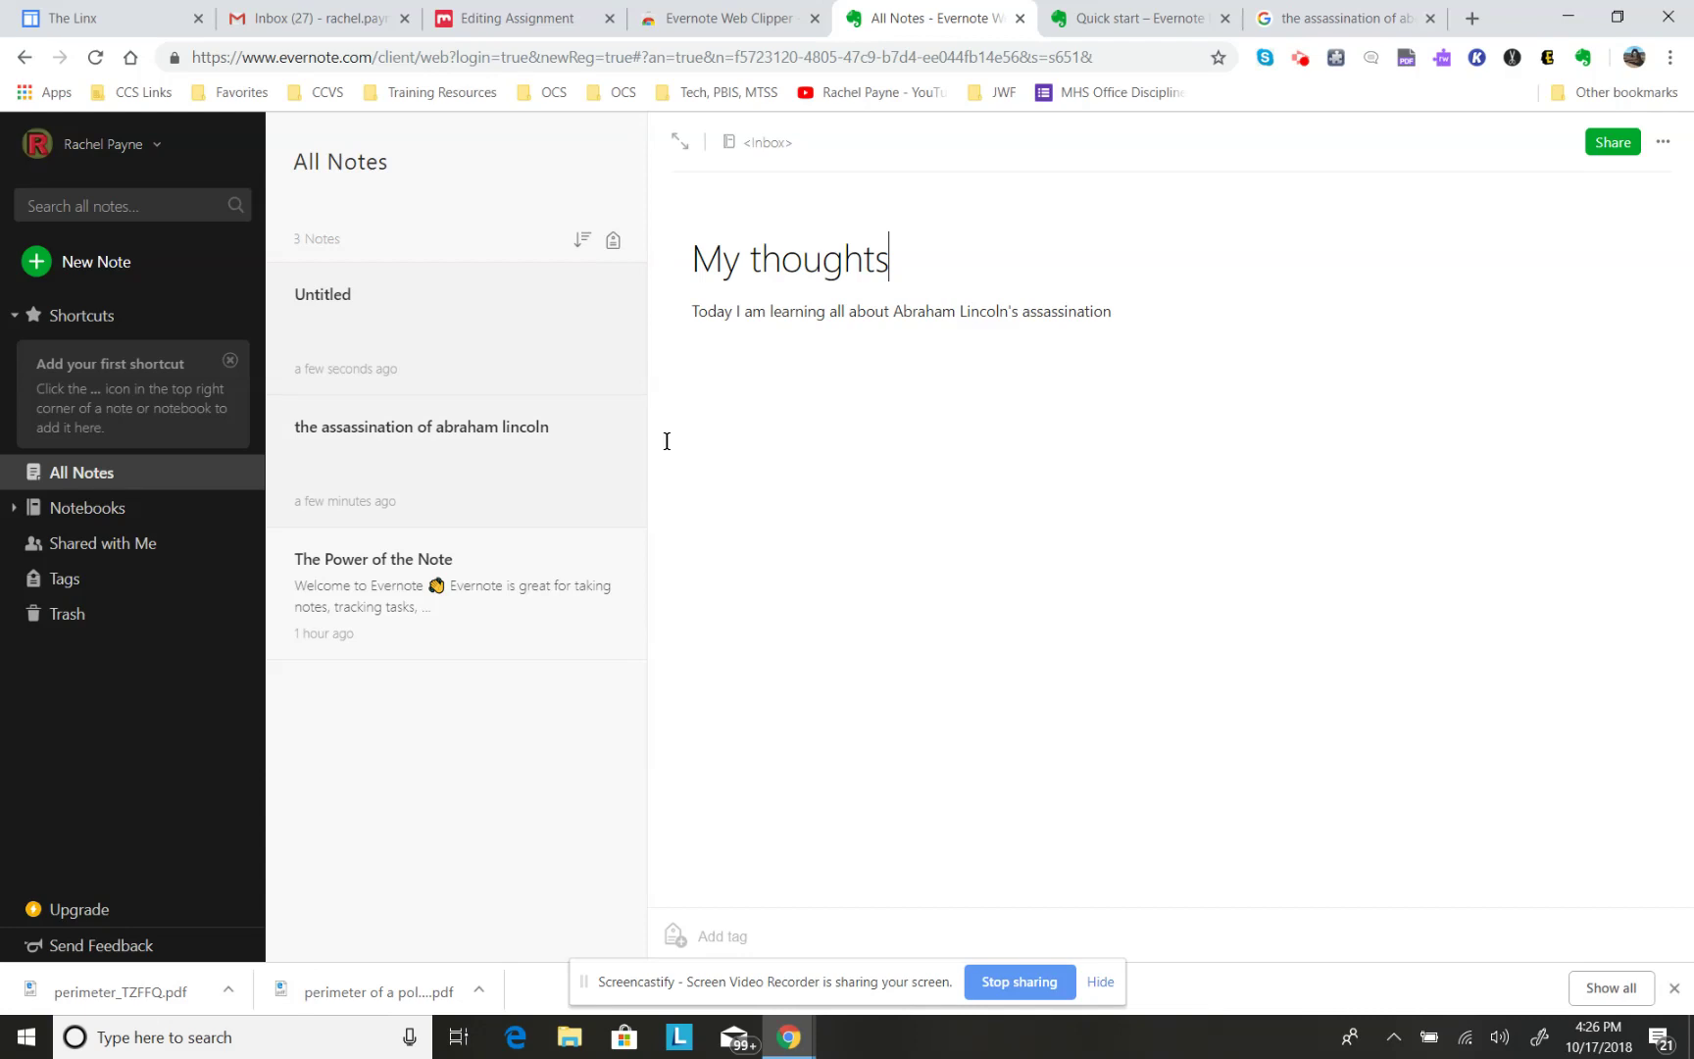
left_click(847, 556)
- Rename the notebook Project 1 as "Virtual Orientation"
left_click(106, 511)
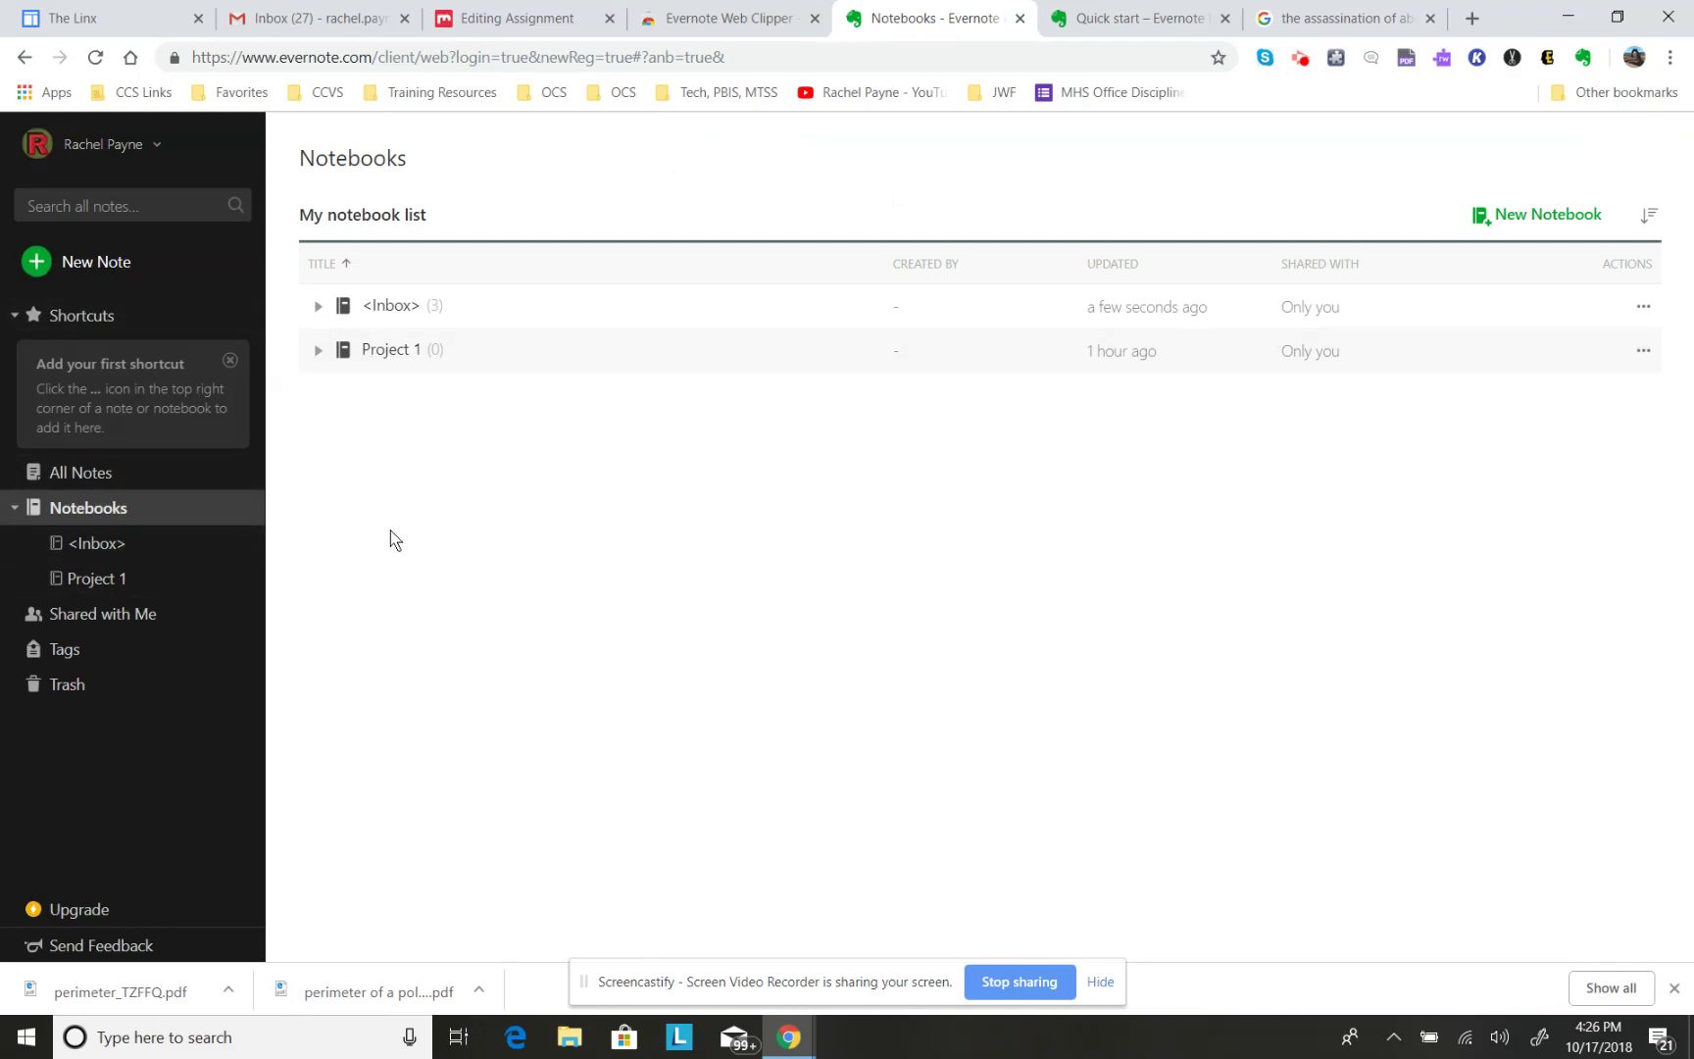
left_click(389, 355)
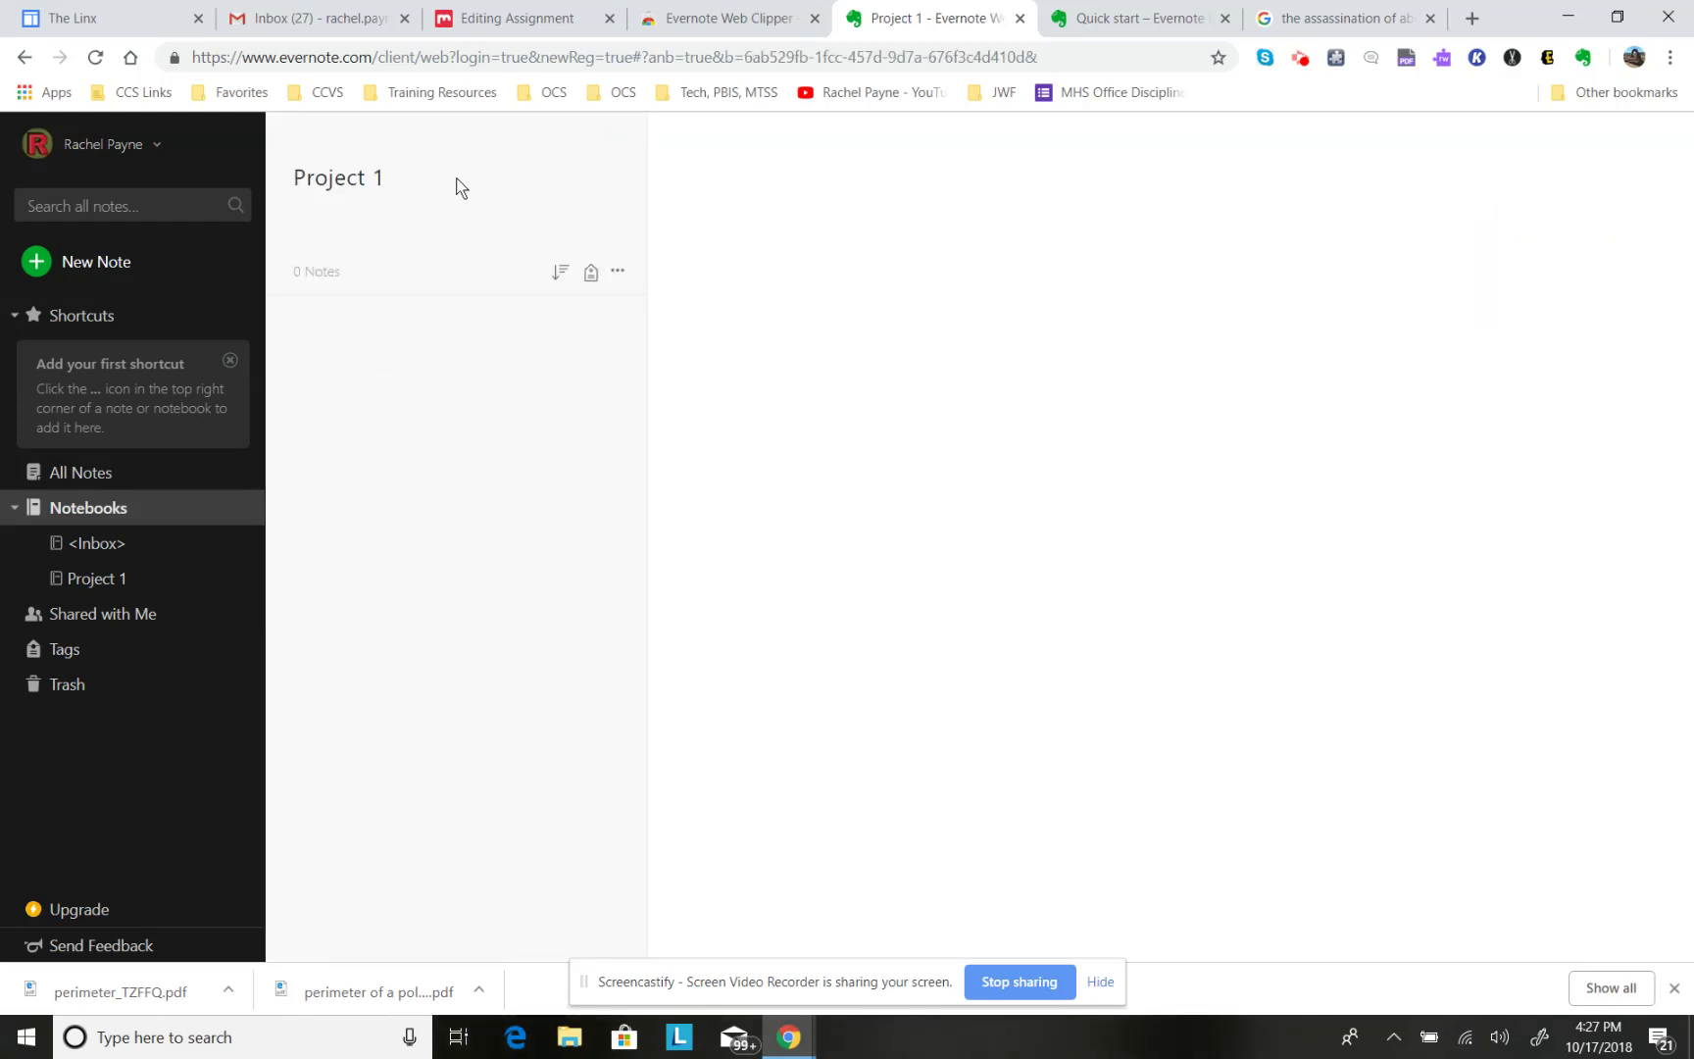
left_click(619, 274)
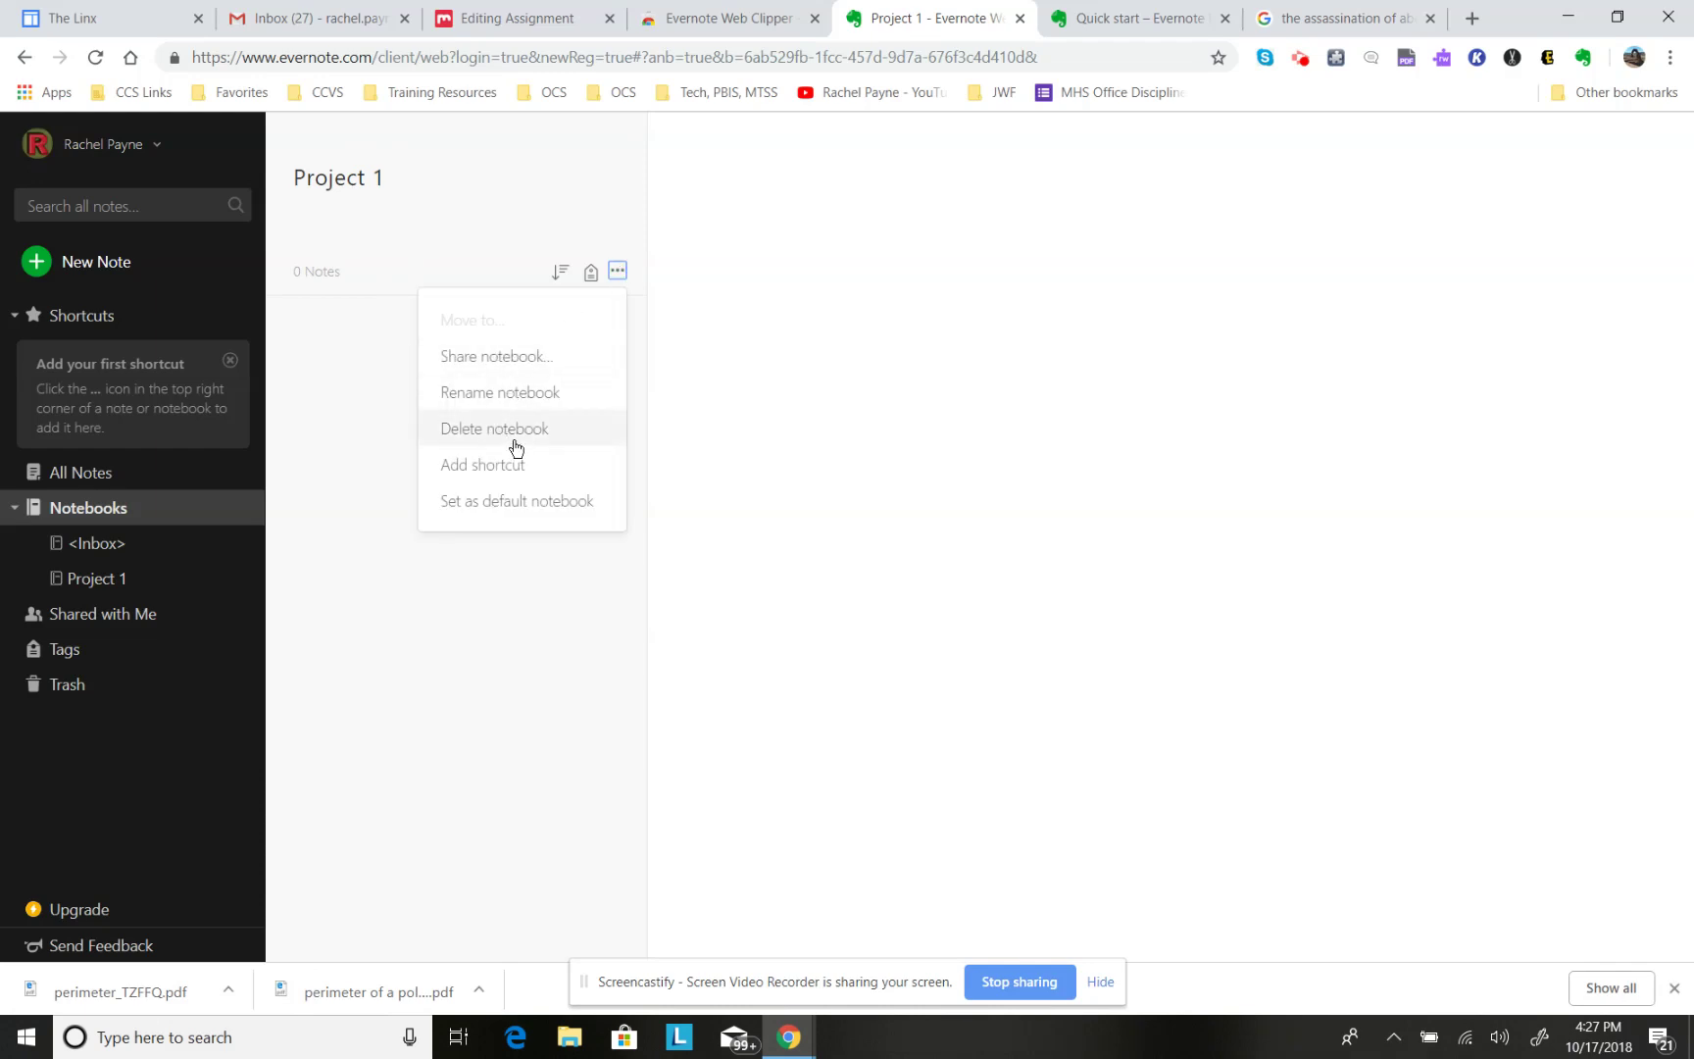
left_click(555, 393)
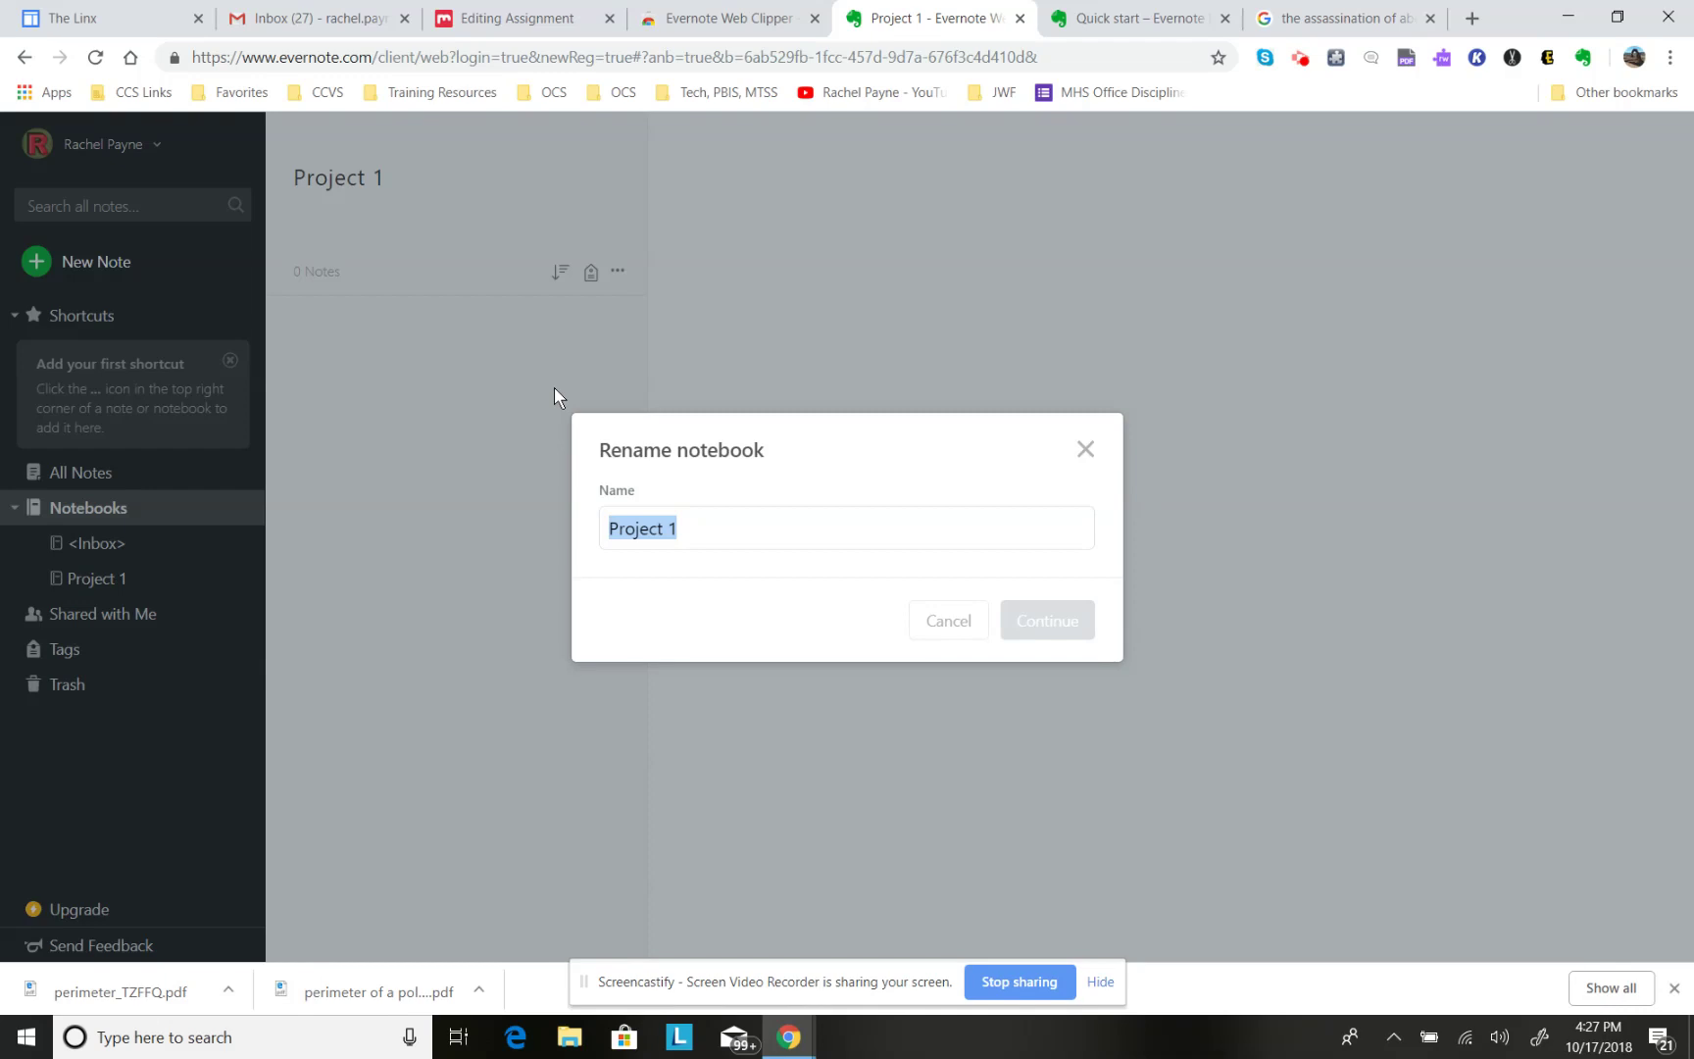
type("Vir")
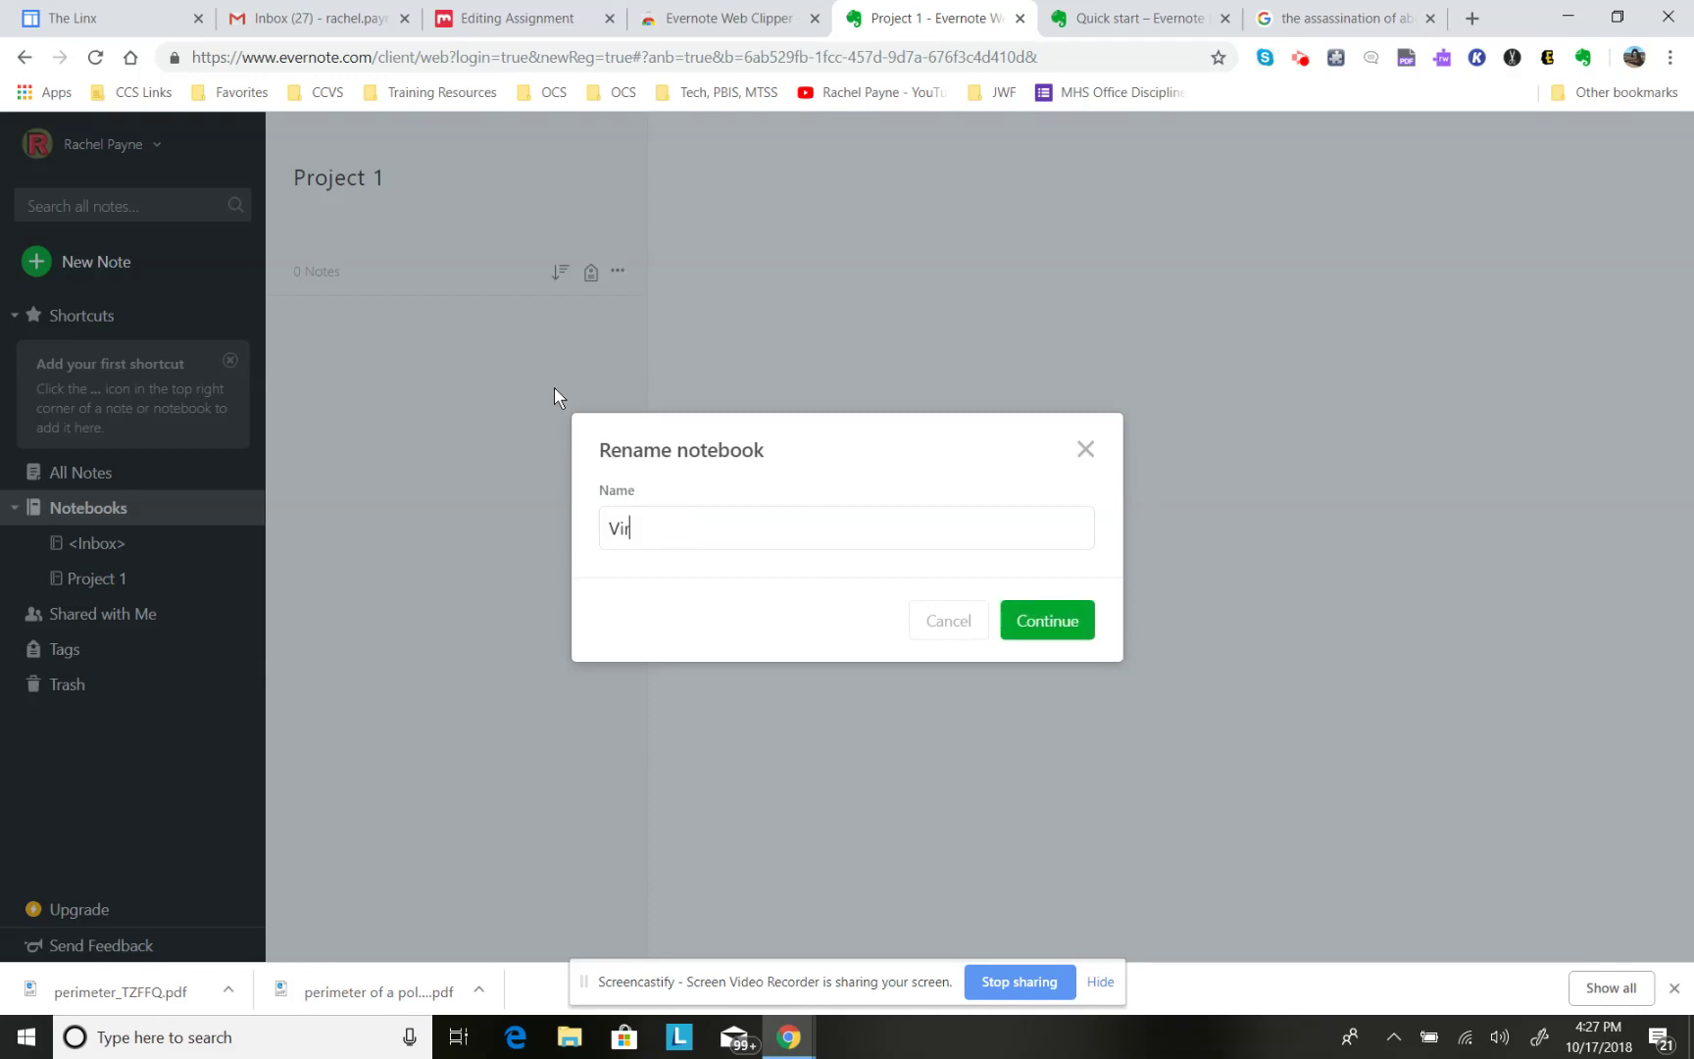
type("tual Orientation")
left_click(1047, 621)
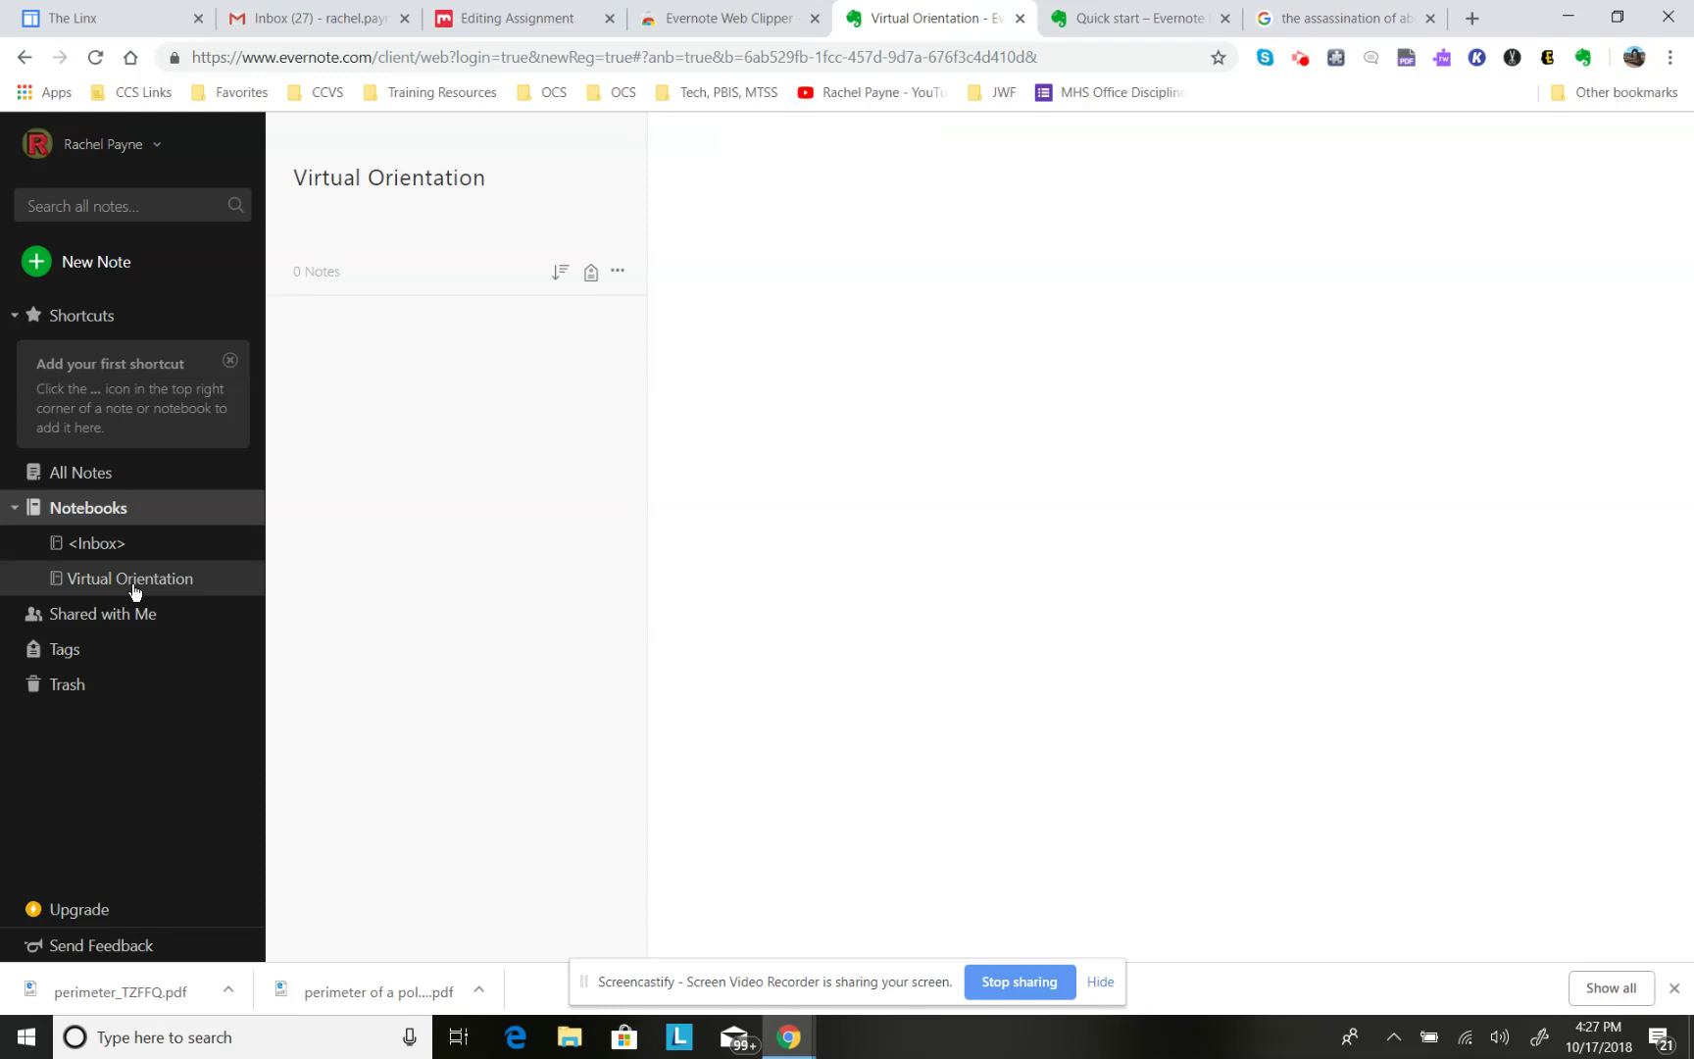
- Create a new note in the Virtual Orientation notebook
left_click(111, 262)
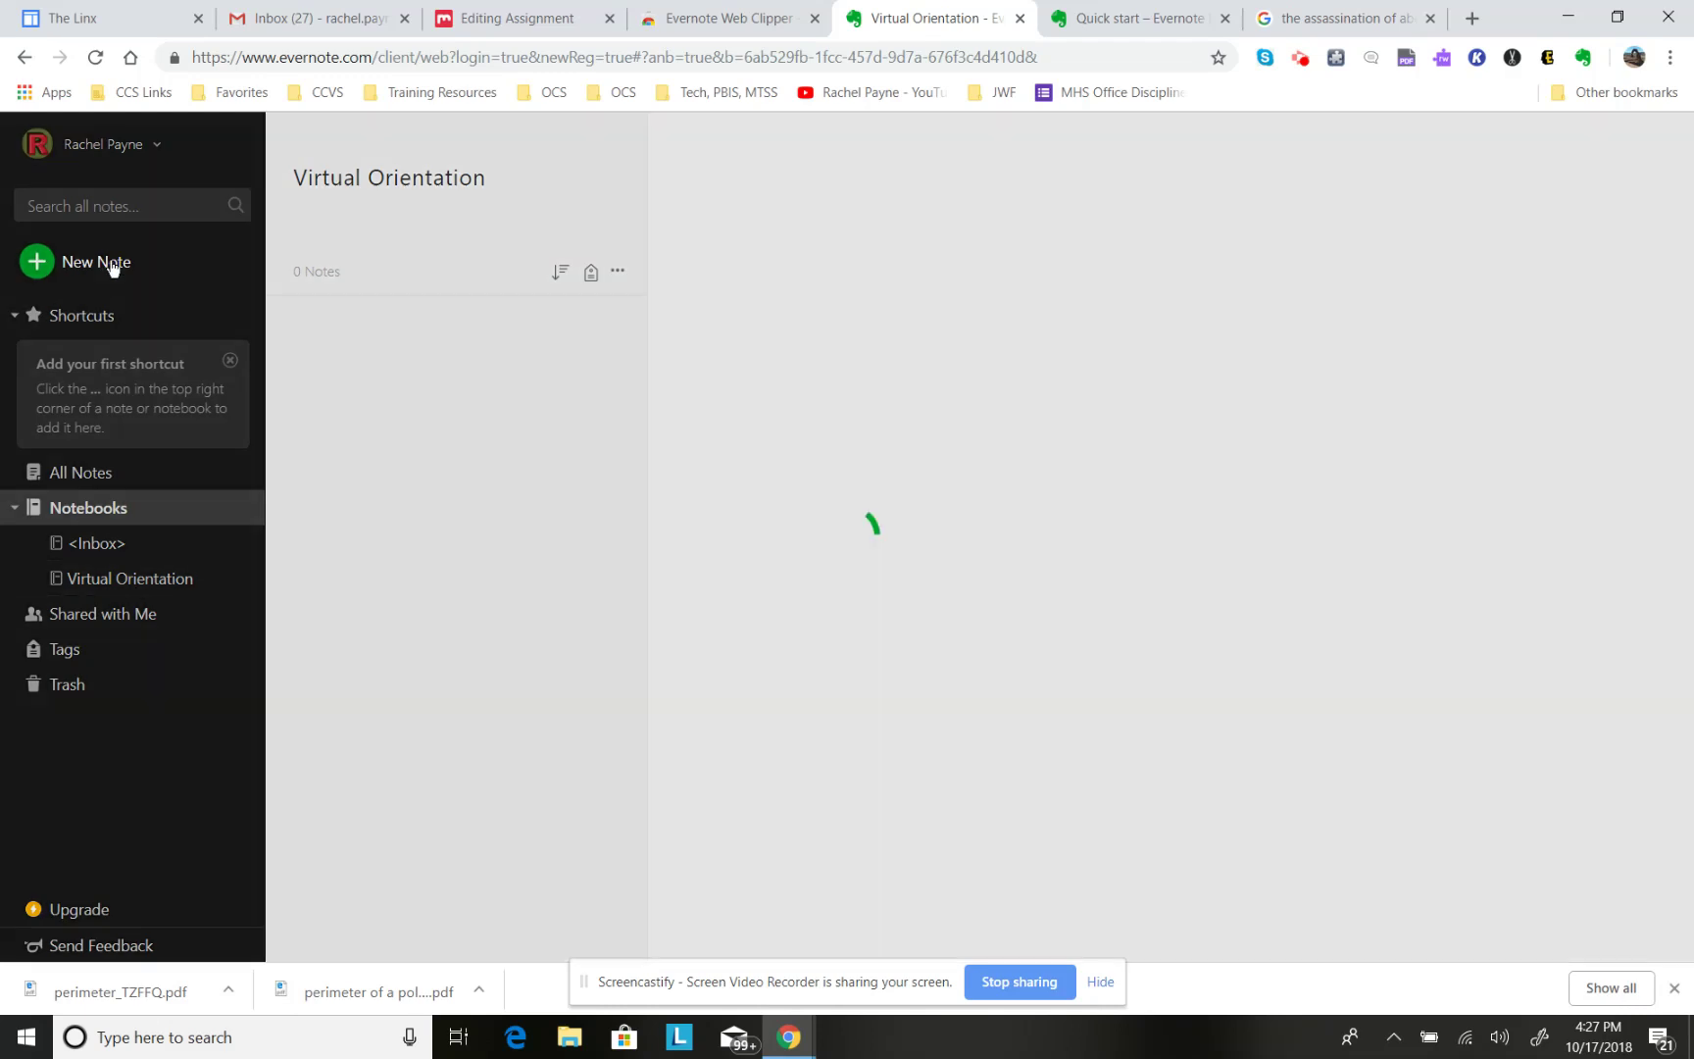